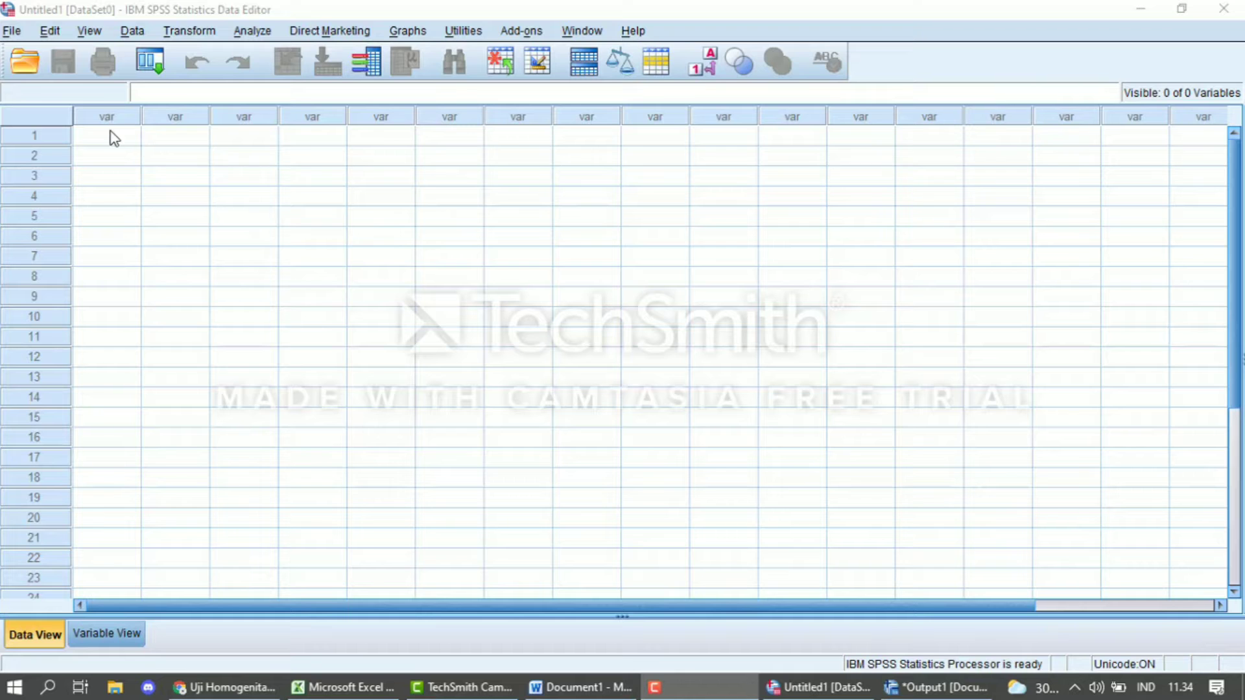
Copy the class A scores in C5:C24 of the Excel sheet into the first SPSS data column, starting at row 1.
click(343, 688)
scroll(231, 459, up, 7)
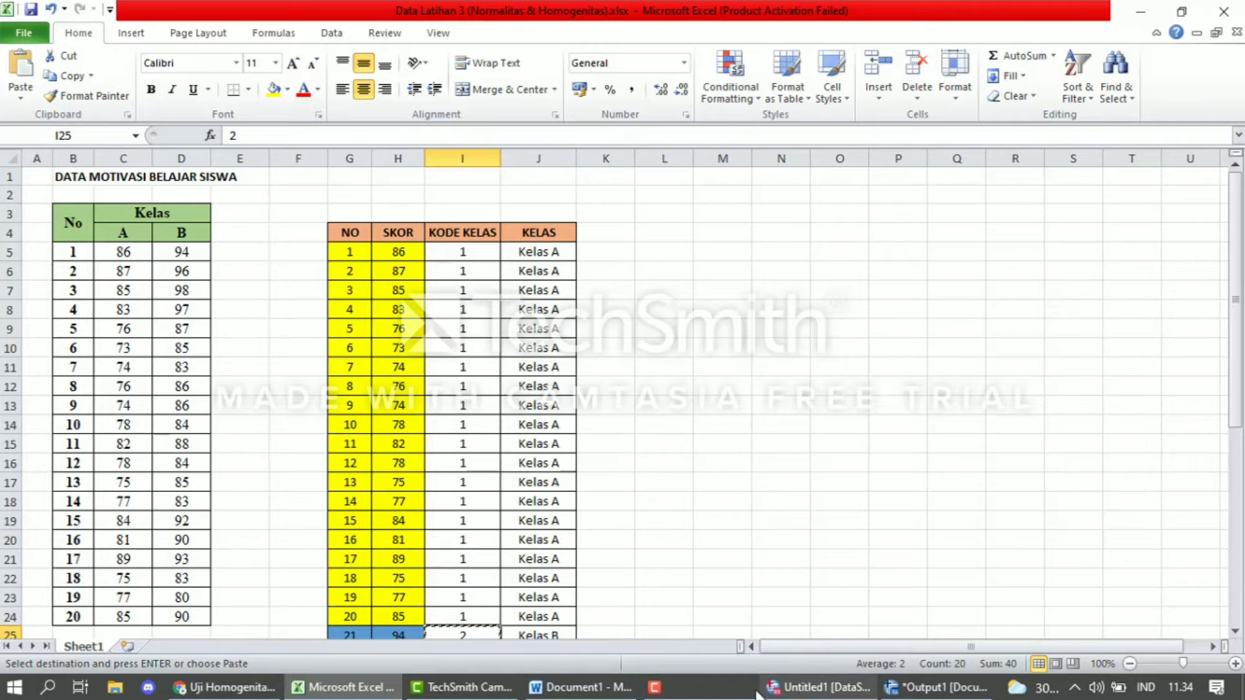
drag(129, 259, 118, 608)
key(ctrl+c)
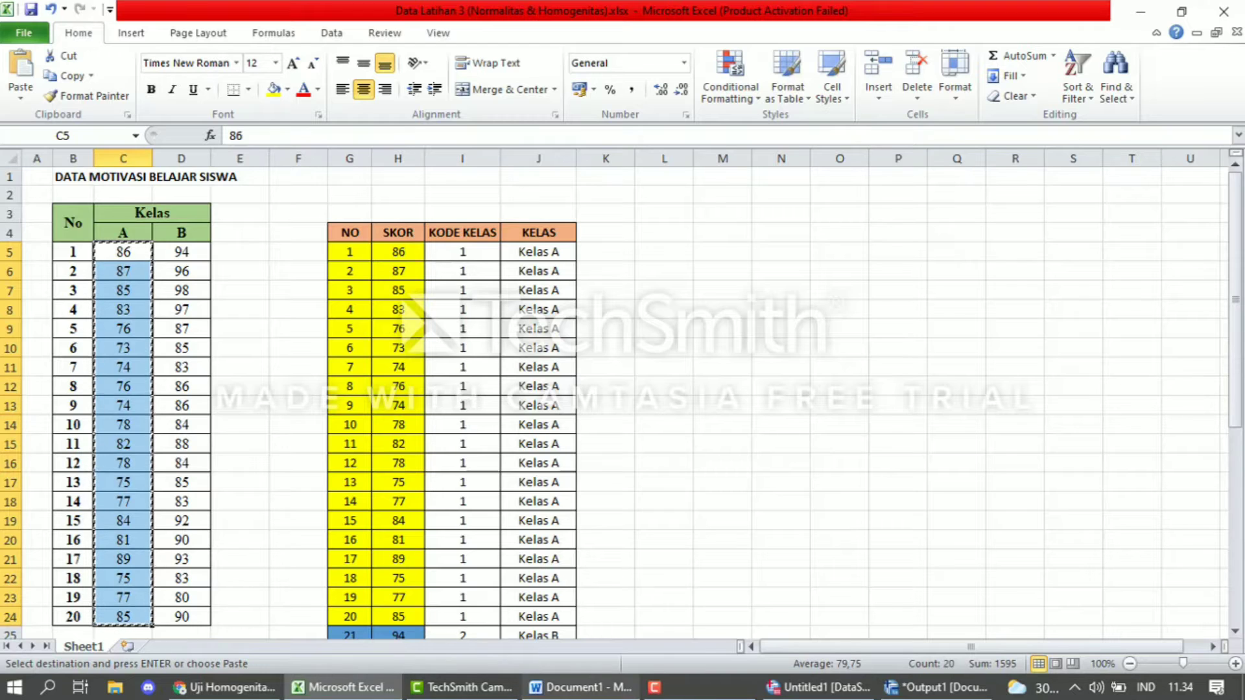
click(818, 687)
click(103, 135)
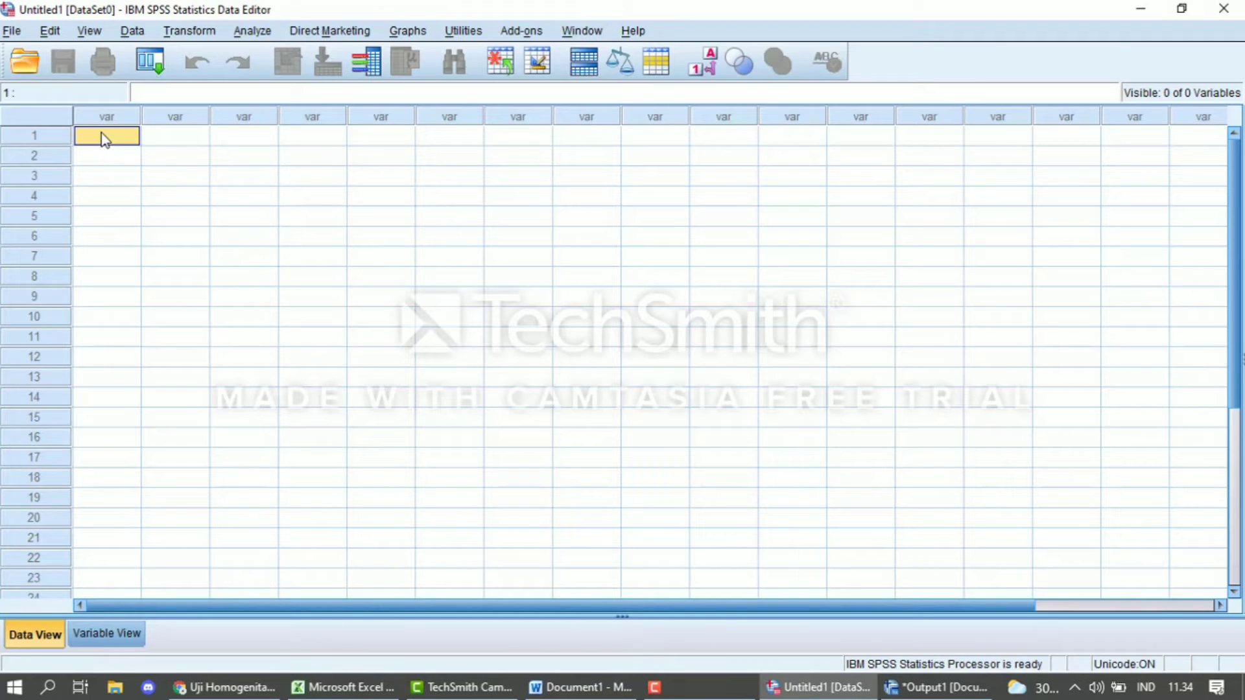
key(ctrl+v)
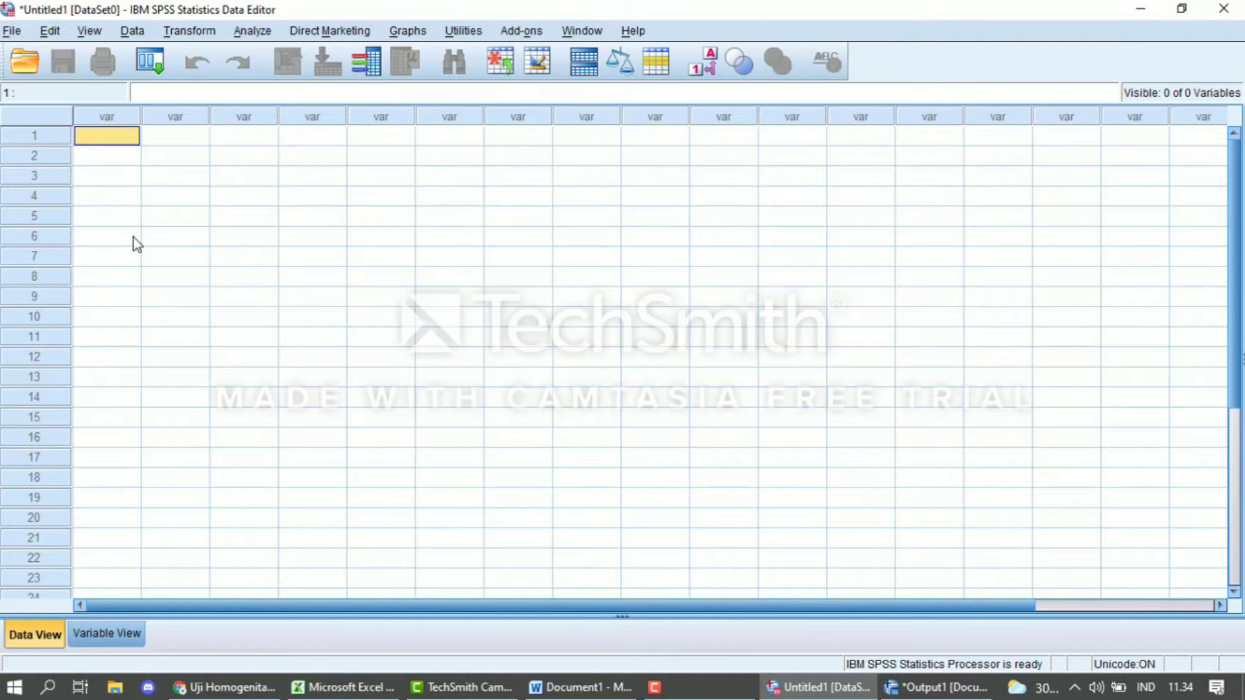
Copy the class B scores in D5:D24 of the Excel sheet and append them to the first SPSS data column from row 21.
mouse_move(343, 687)
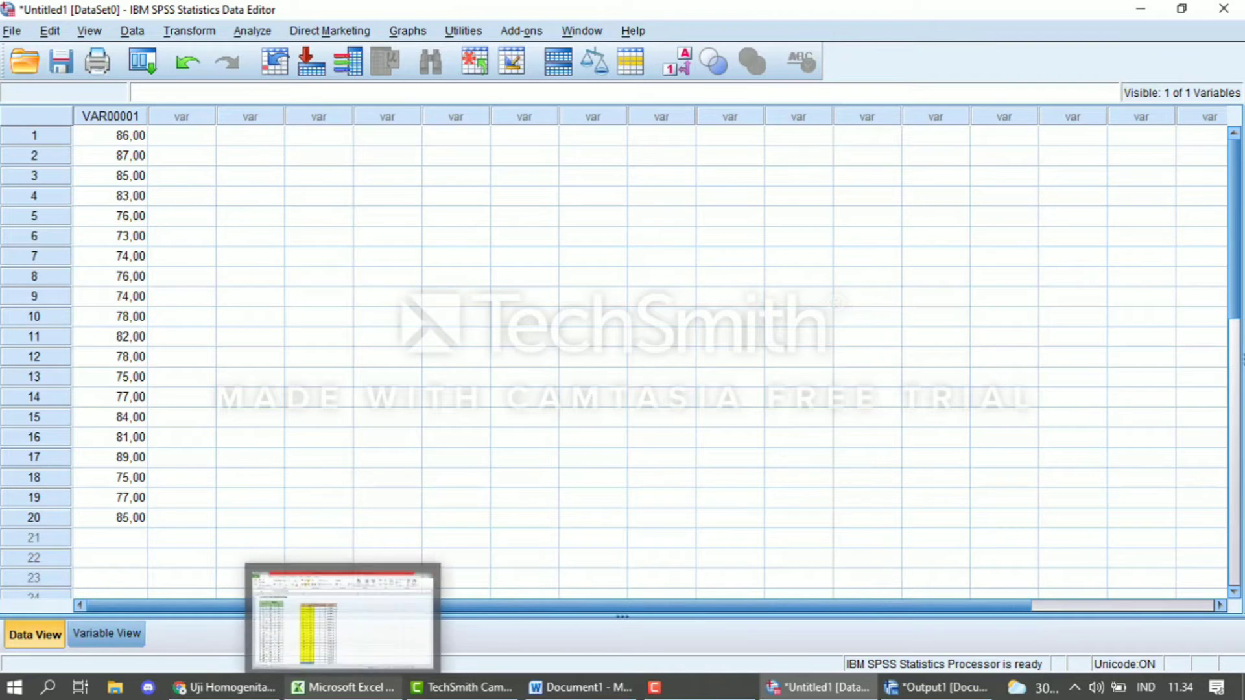
click(269, 631)
drag(173, 253, 188, 619)
key(ctrl+c)
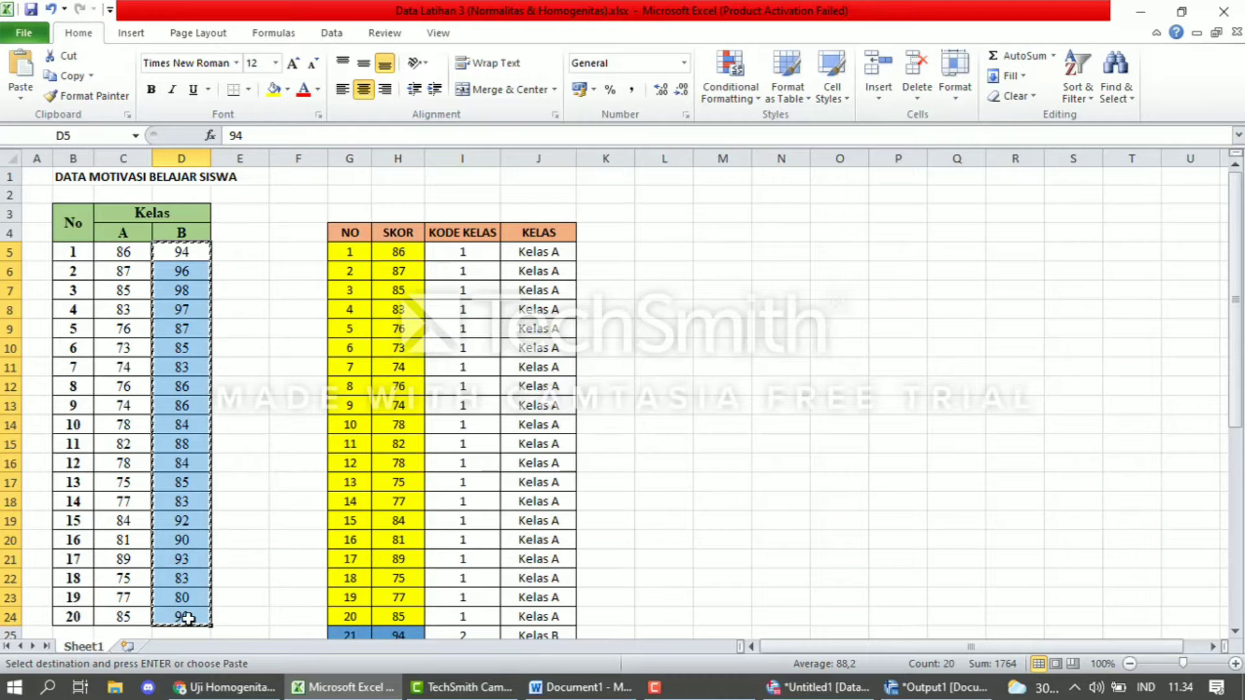
click(862, 693)
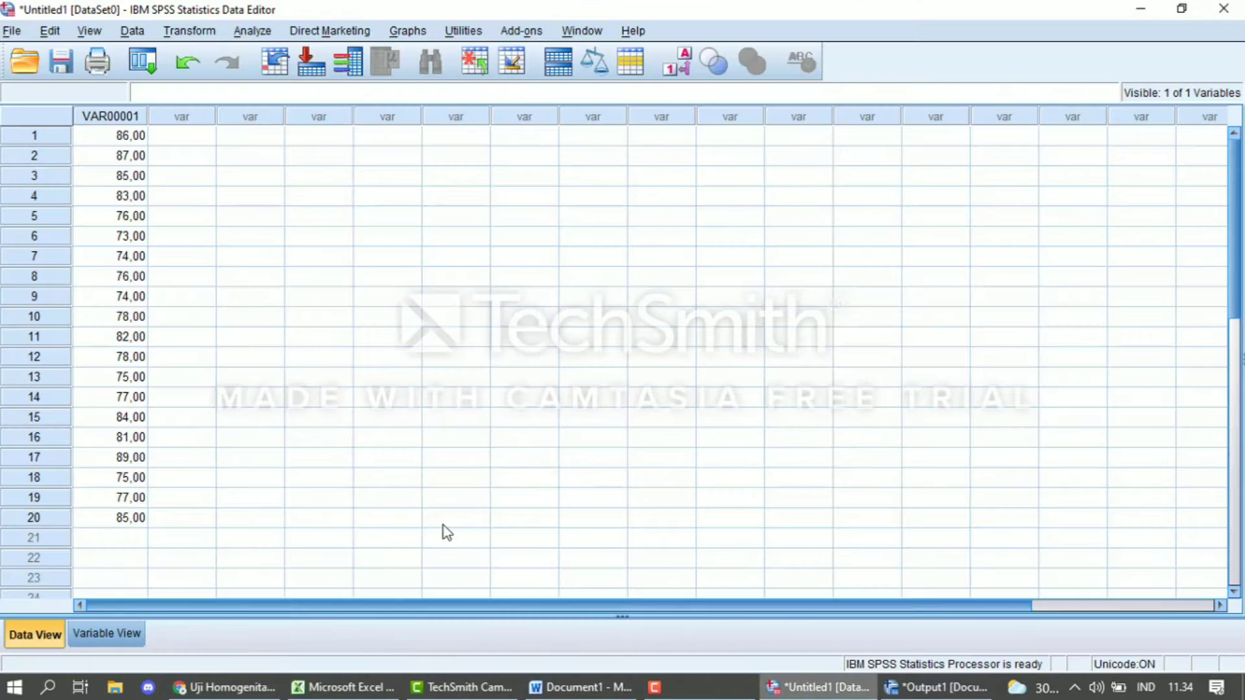
click(100, 543)
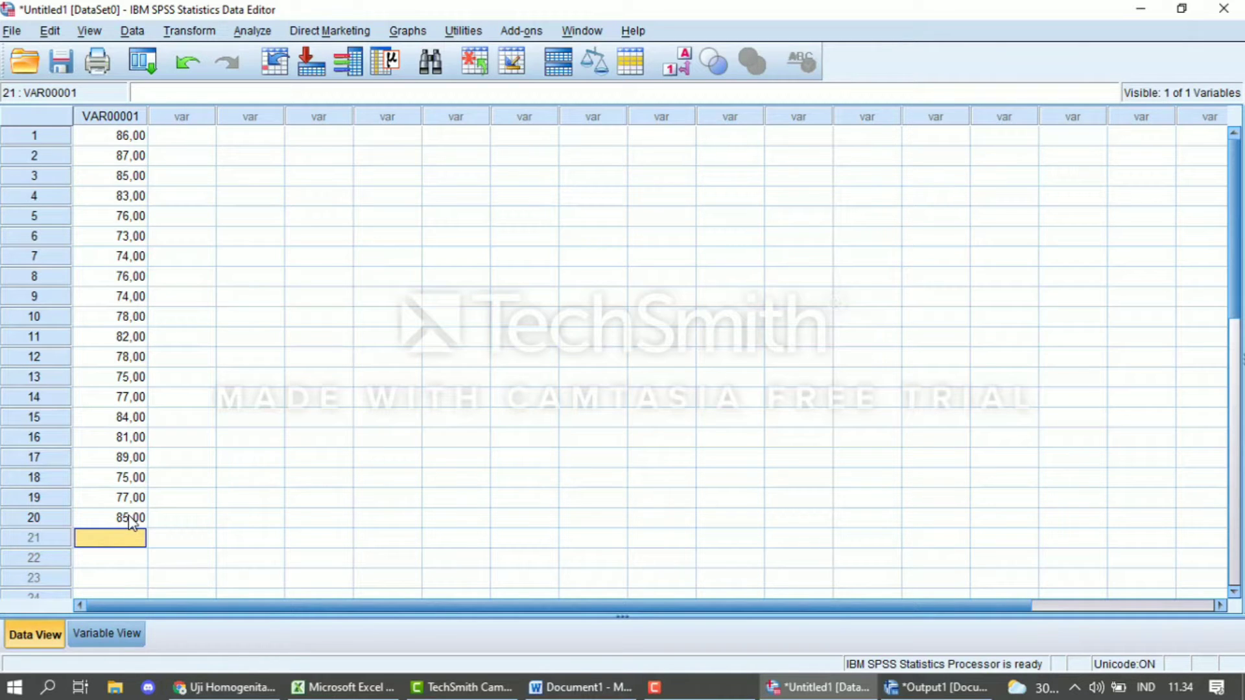
key(ctrl+v)
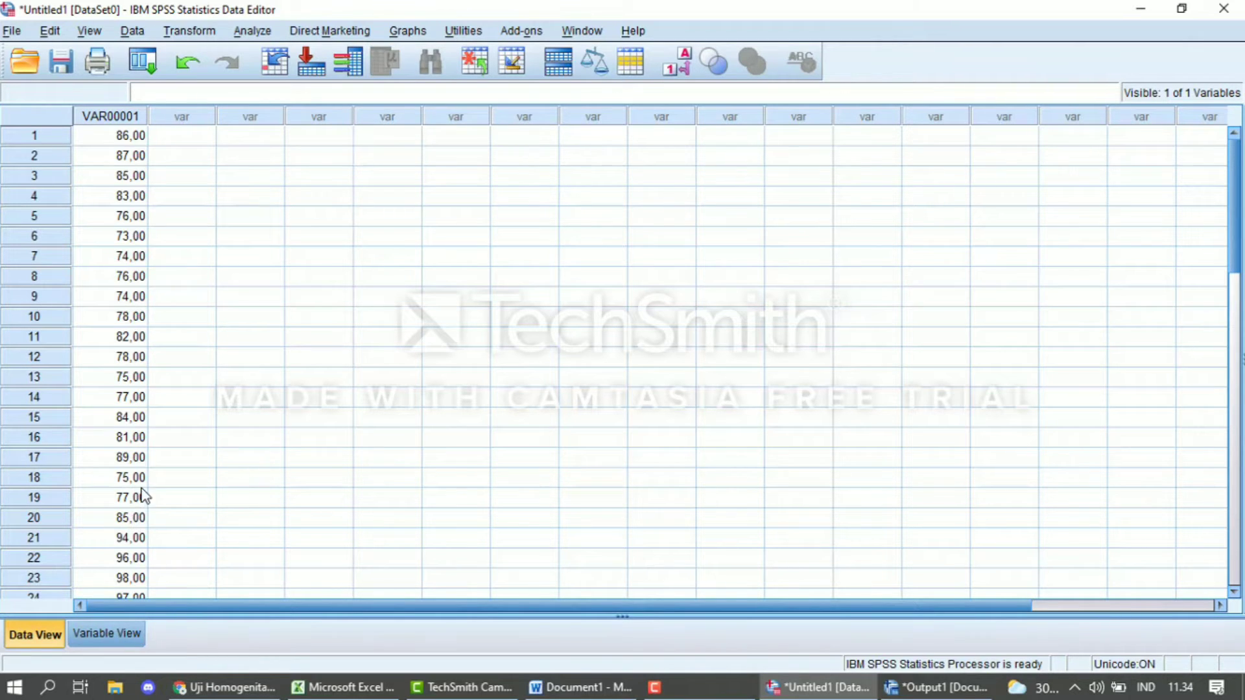
scroll(132, 512, down, 8)
scroll(130, 496, up, 1)
scroll(130, 496, up, 7)
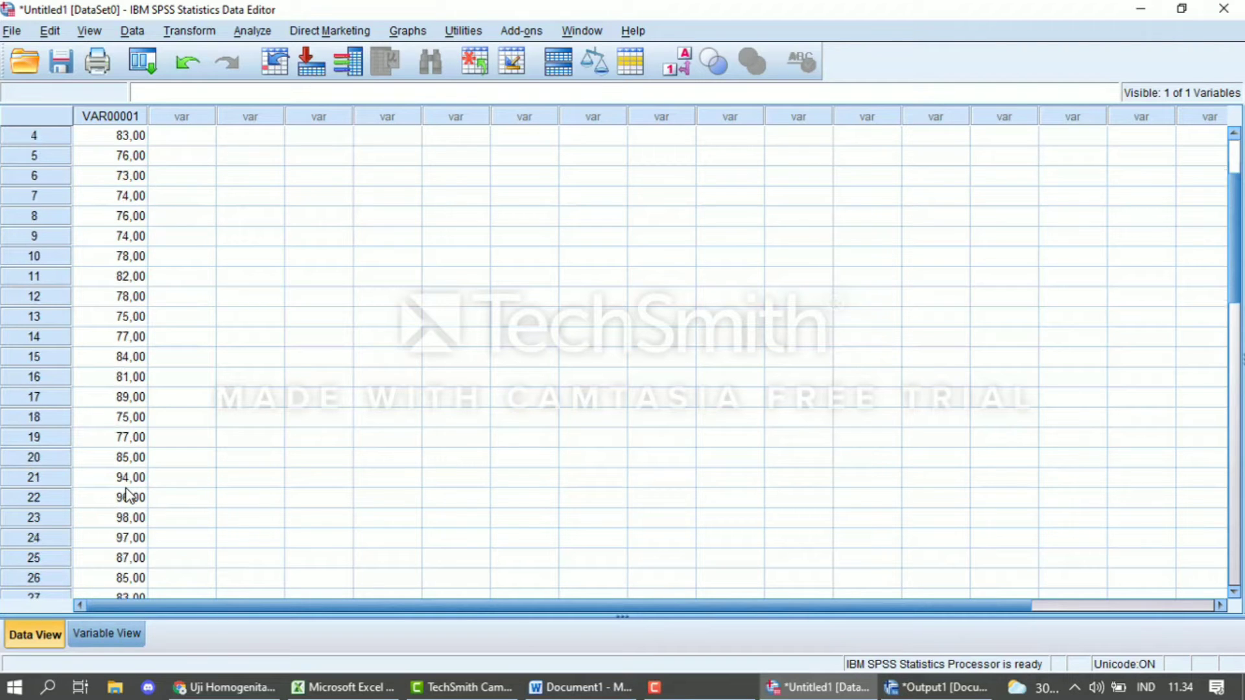
Copy the Kelas A class codes in I5:I24 of the Excel sheet into the second SPSS data column, starting at row 1.
click(173, 138)
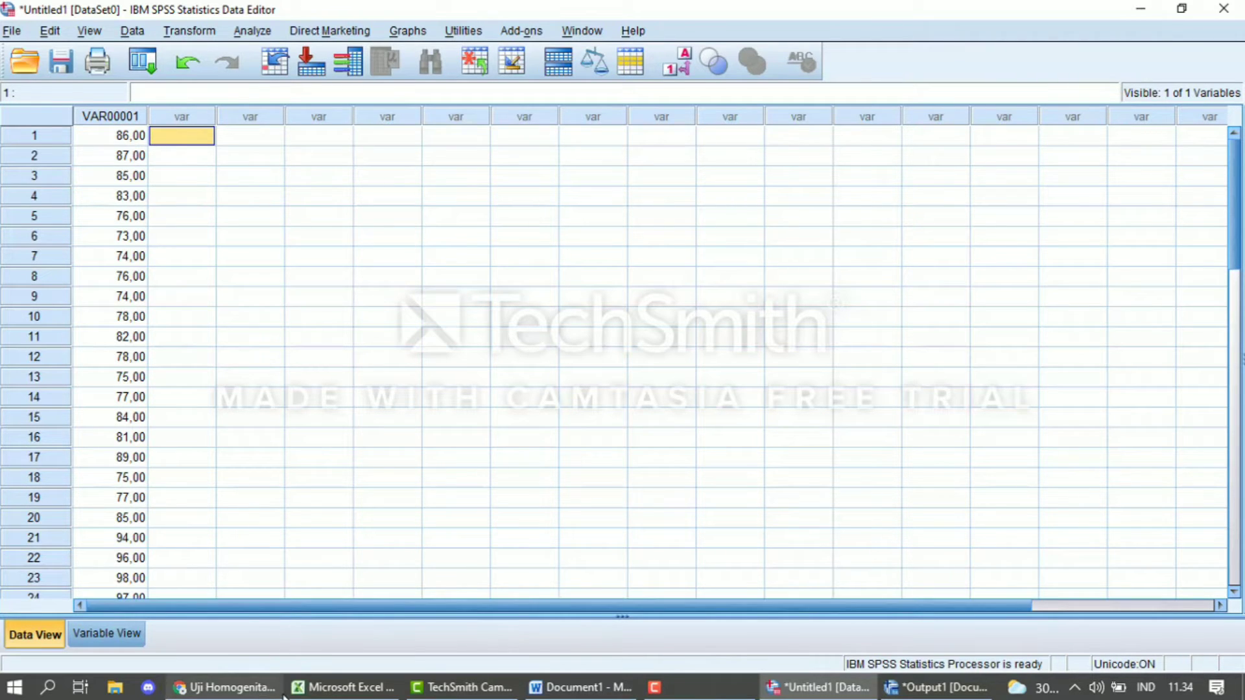
mouse_move(259, 695)
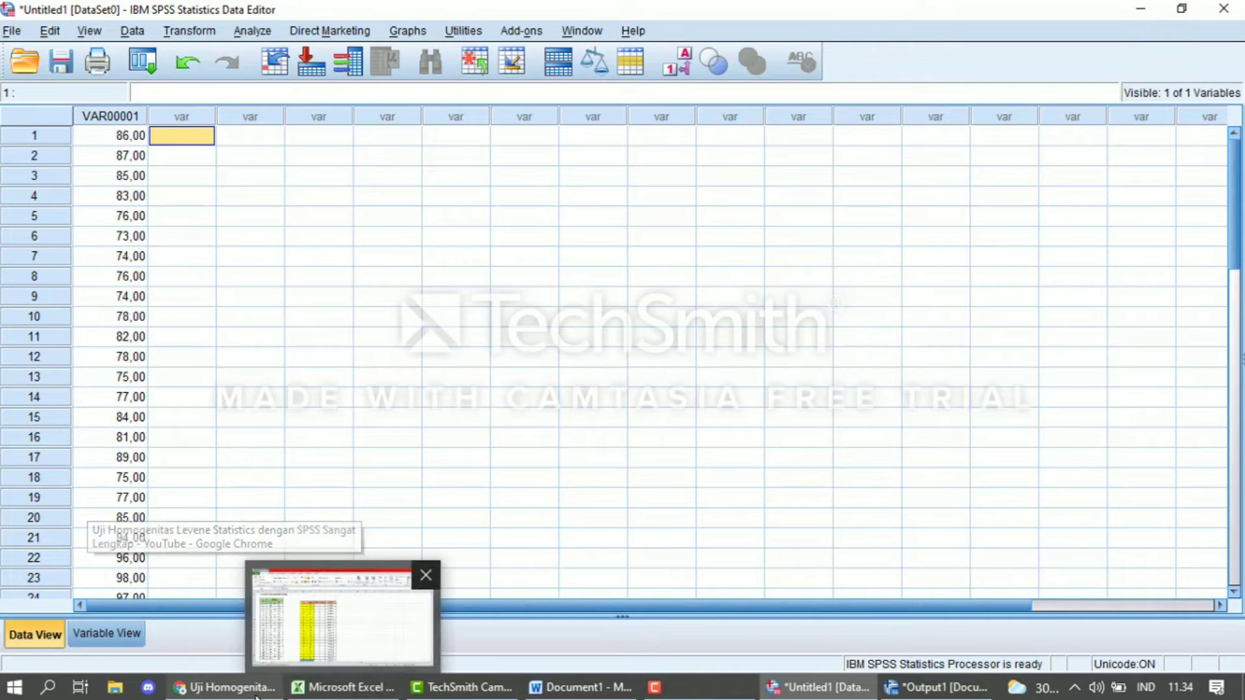
click(342, 687)
click(489, 252)
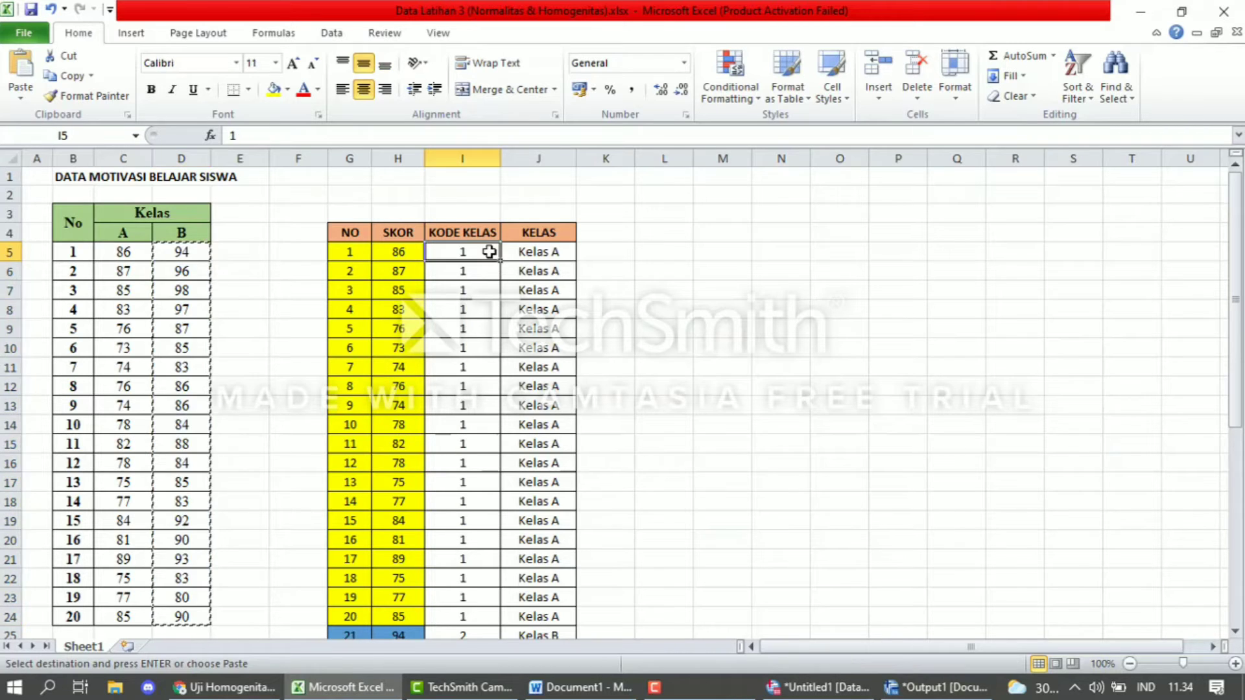
drag(489, 253, 489, 613)
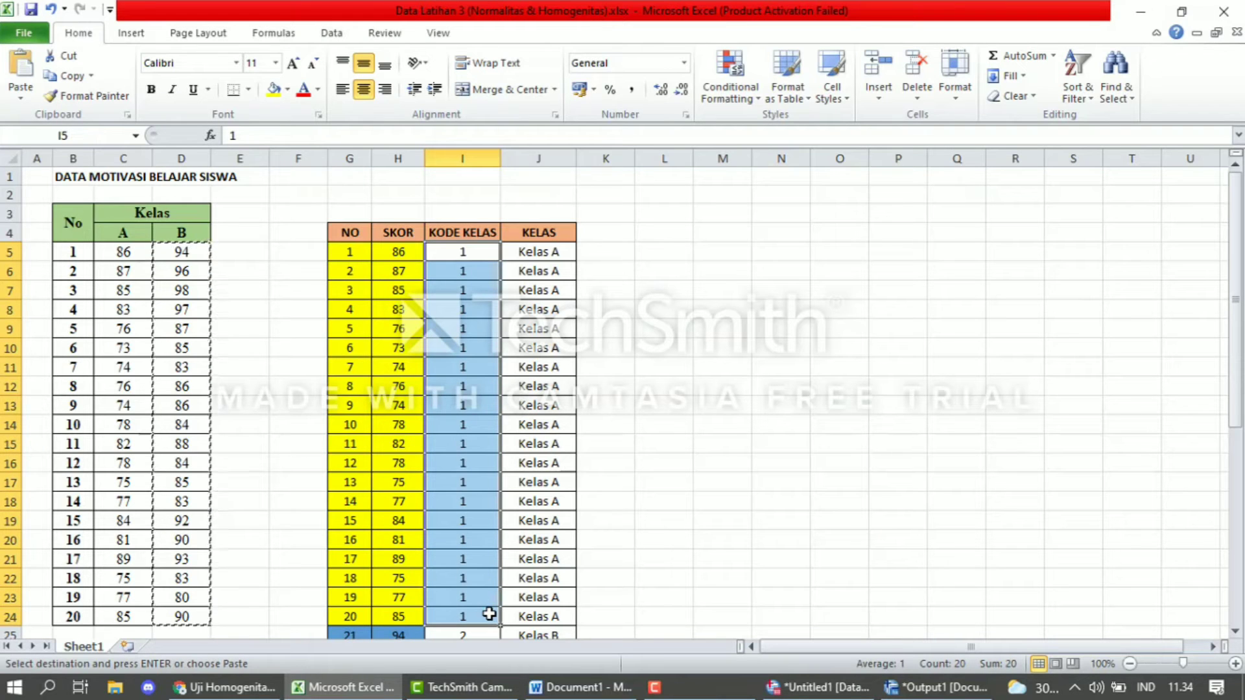
key(ctrl+c)
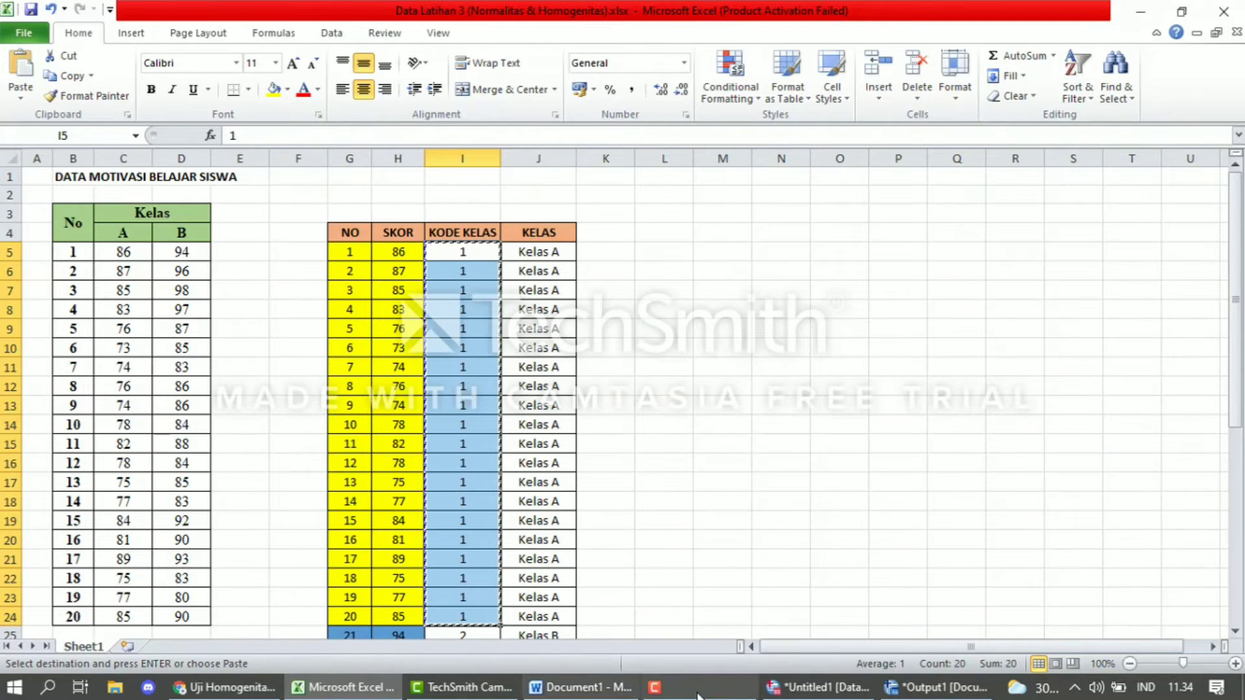
click(818, 688)
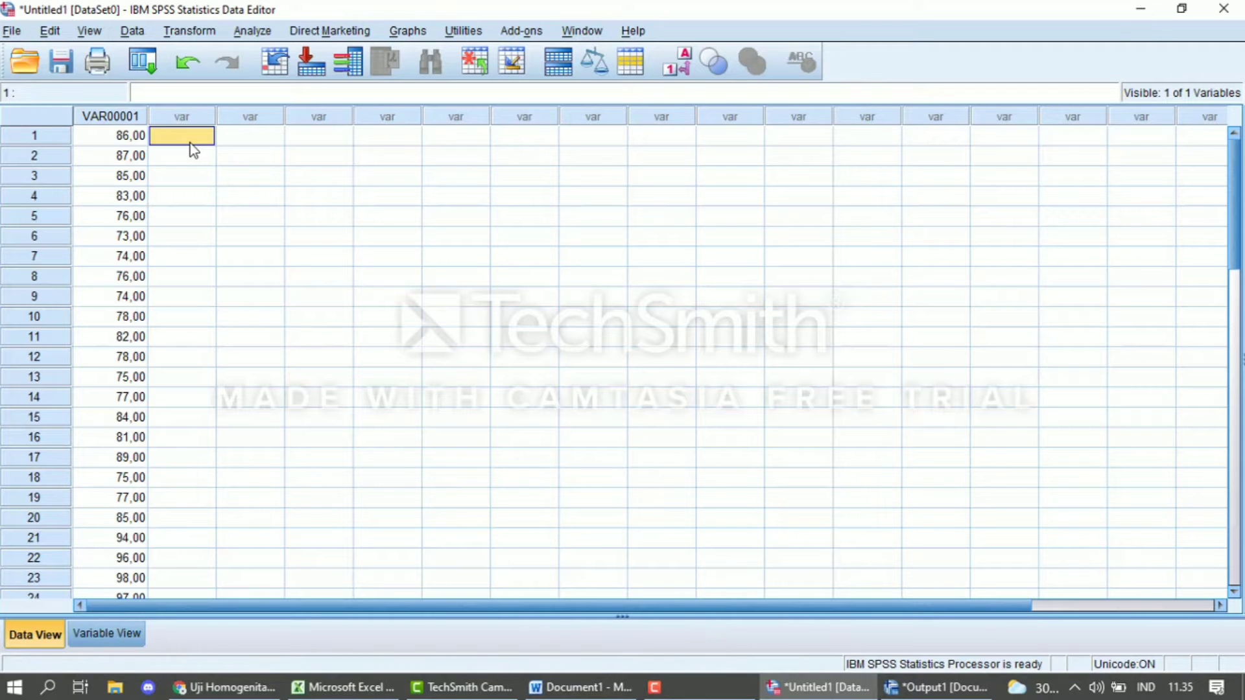
key(ctrl+v)
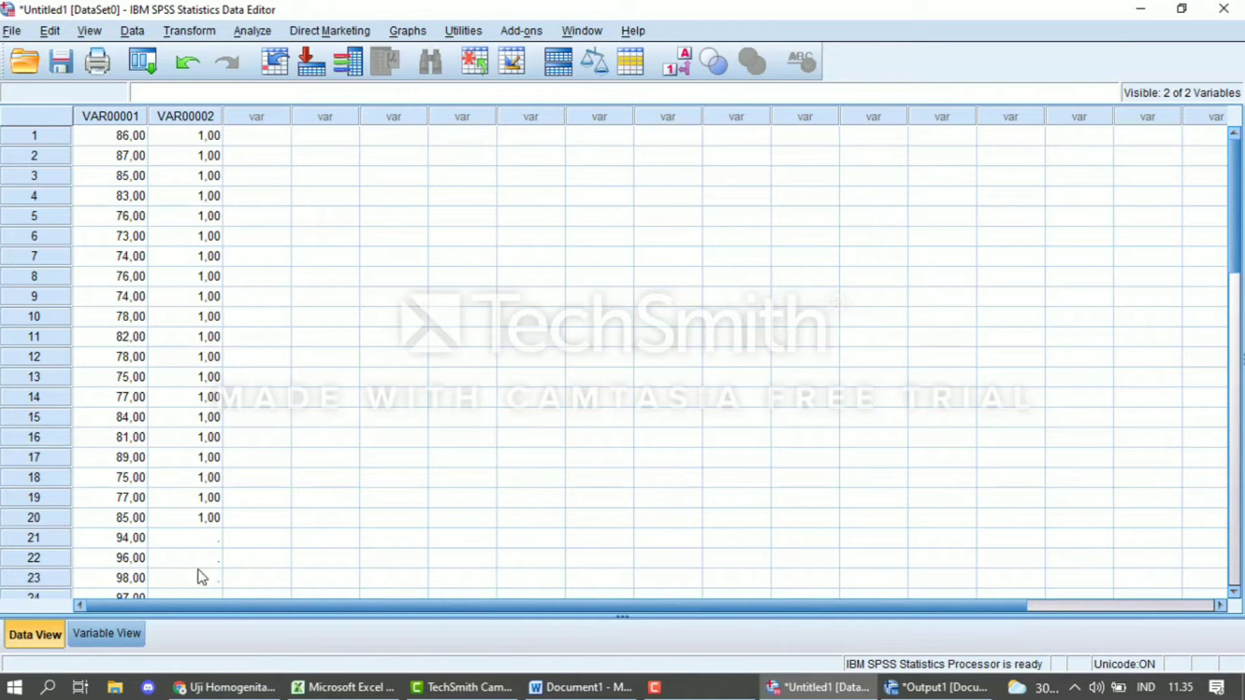
Copy the Kelas B class codes in I25:I44 of the Excel sheet into the second SPSS data column from row 21.
click(343, 687)
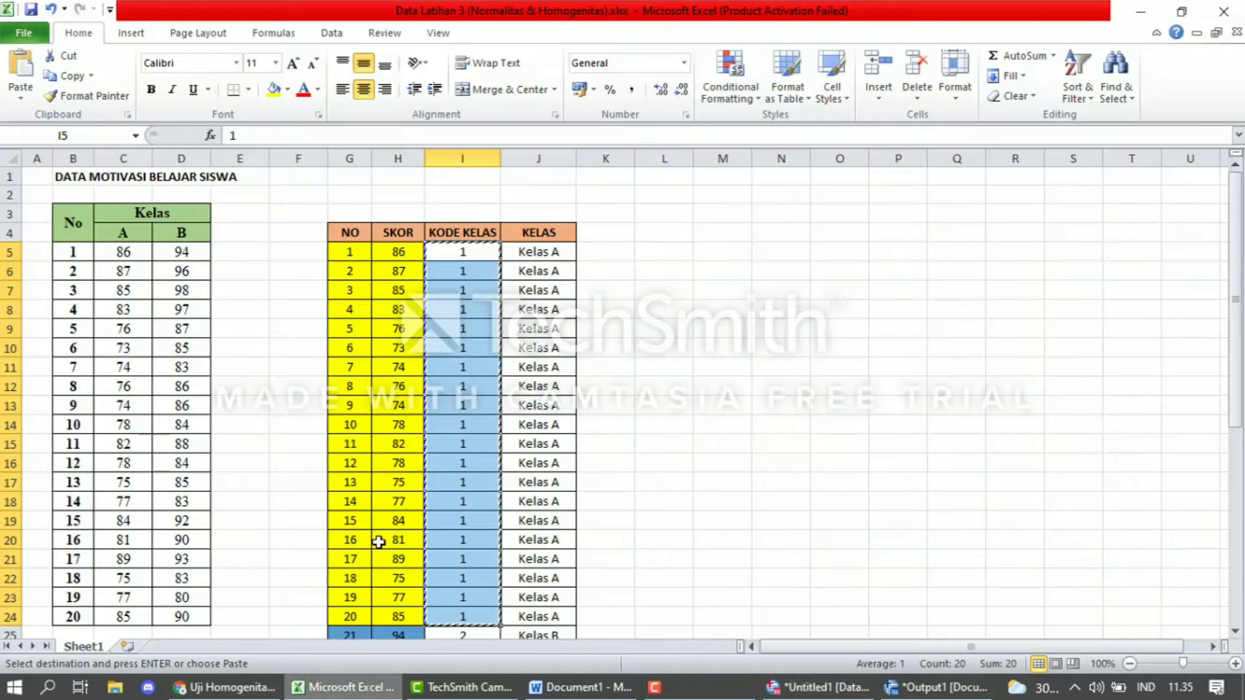
scroll(410, 495, down, 2)
drag(456, 350, 470, 618)
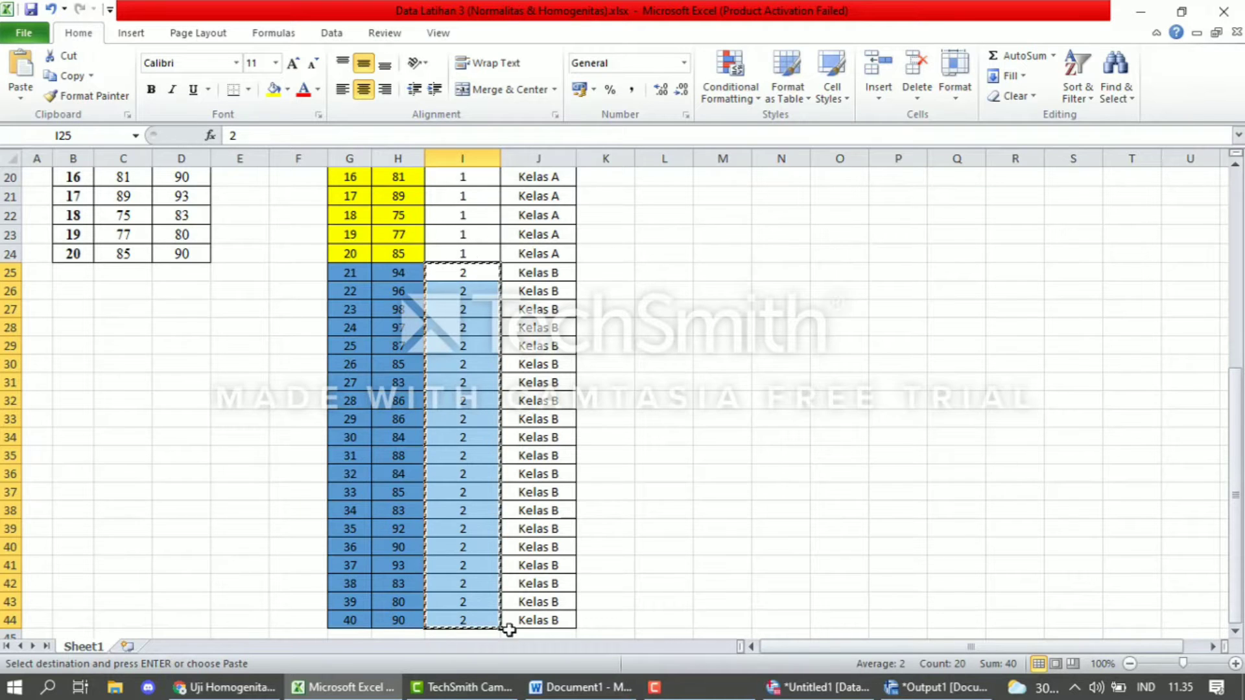
key(ctrl+c)
click(819, 685)
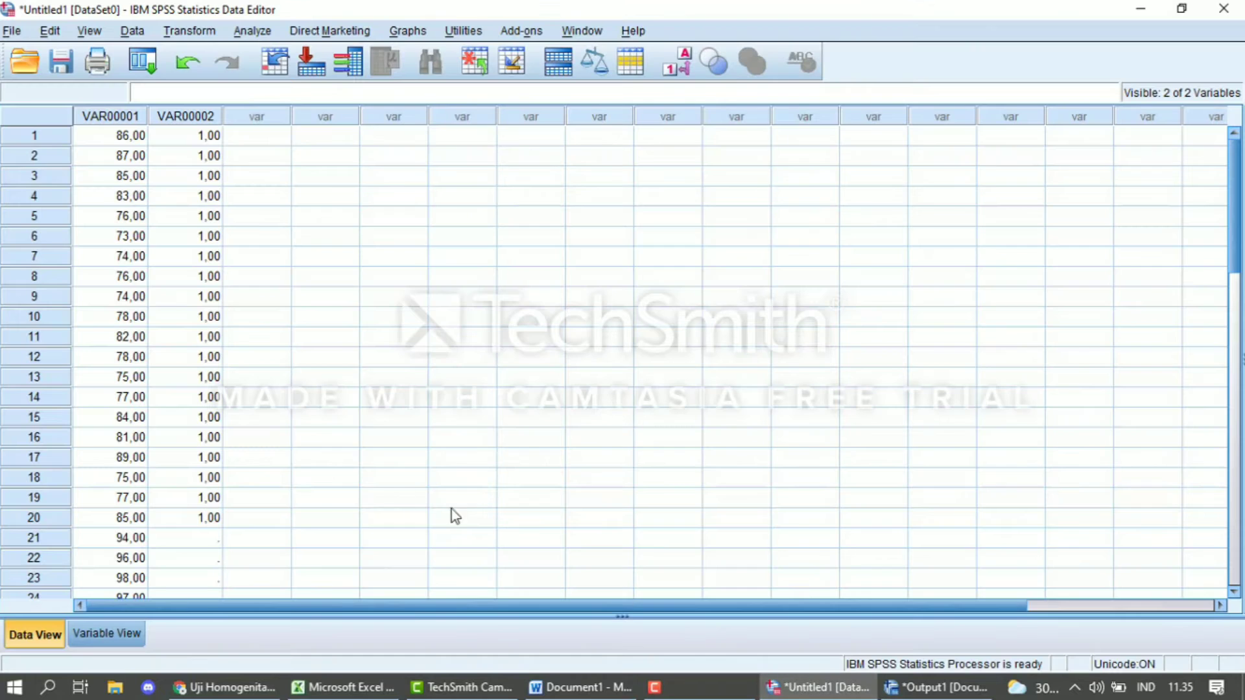
click(216, 539)
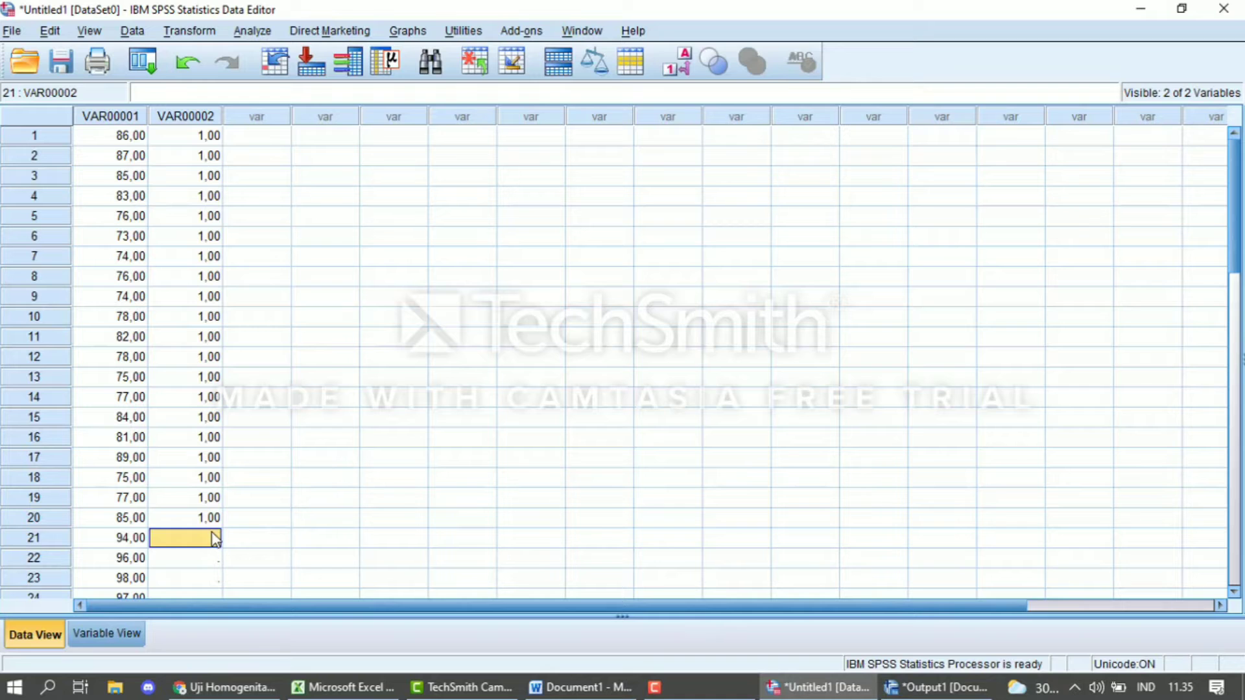
key(ctrl+v)
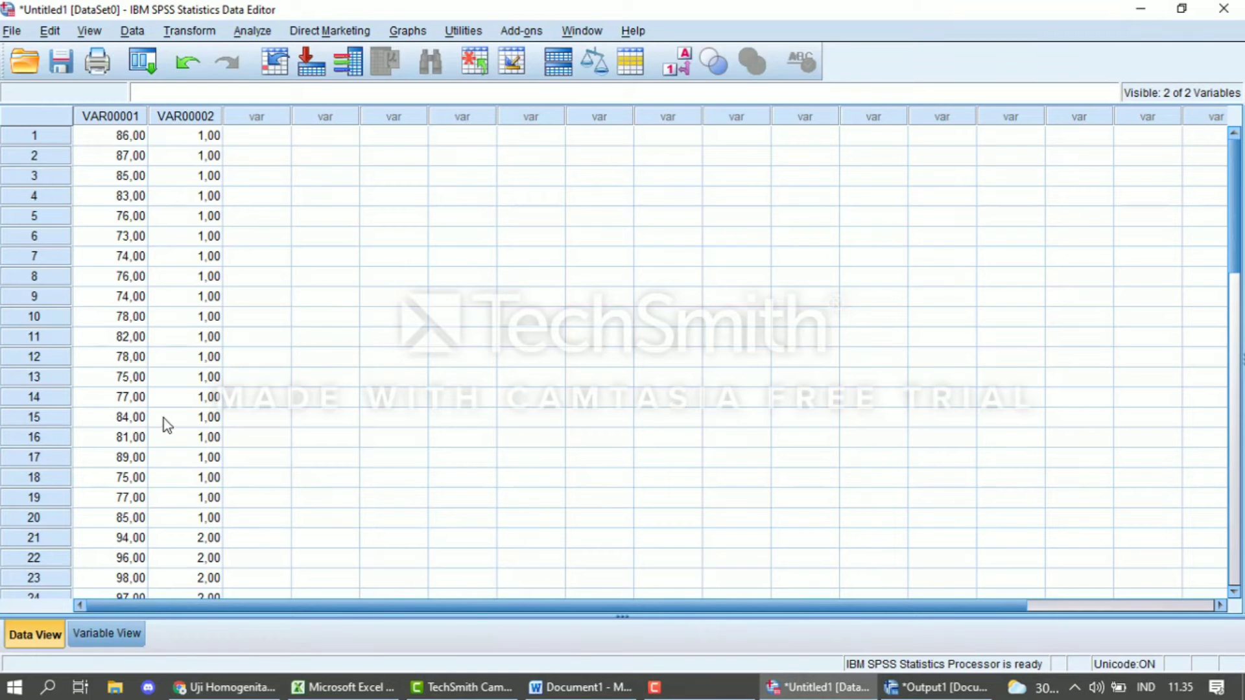
scroll(163, 418, down, 9)
scroll(164, 418, up, 3)
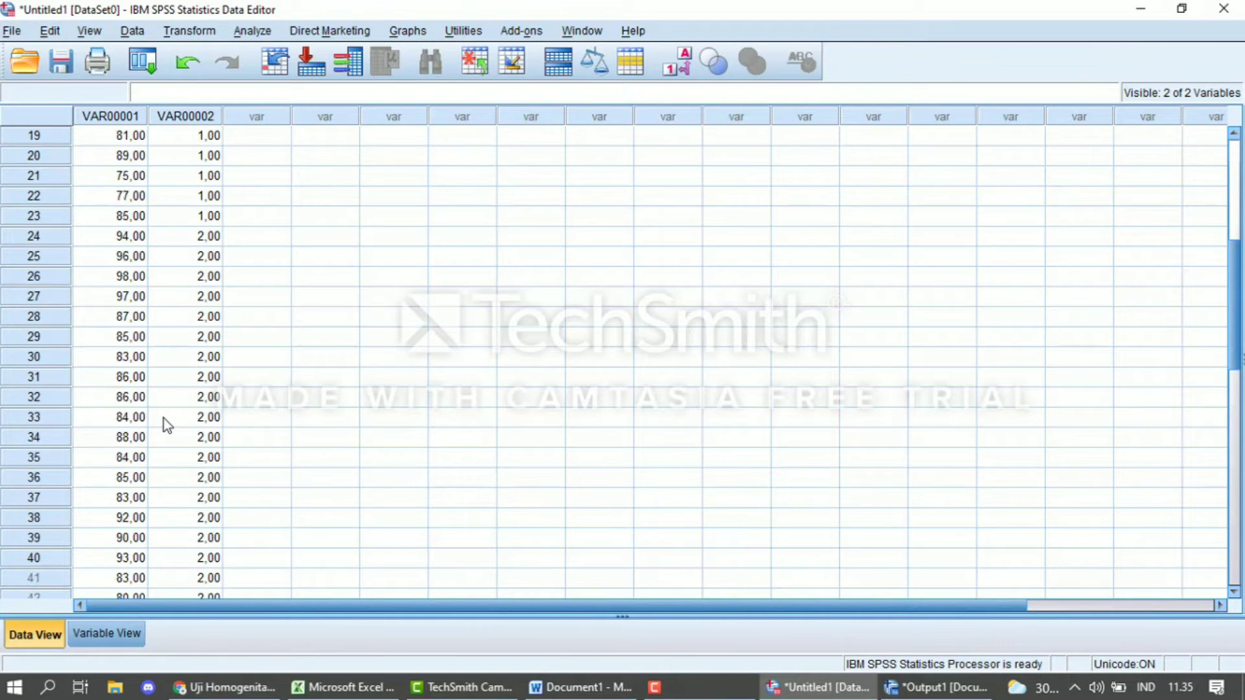
scroll(163, 418, up, 6)
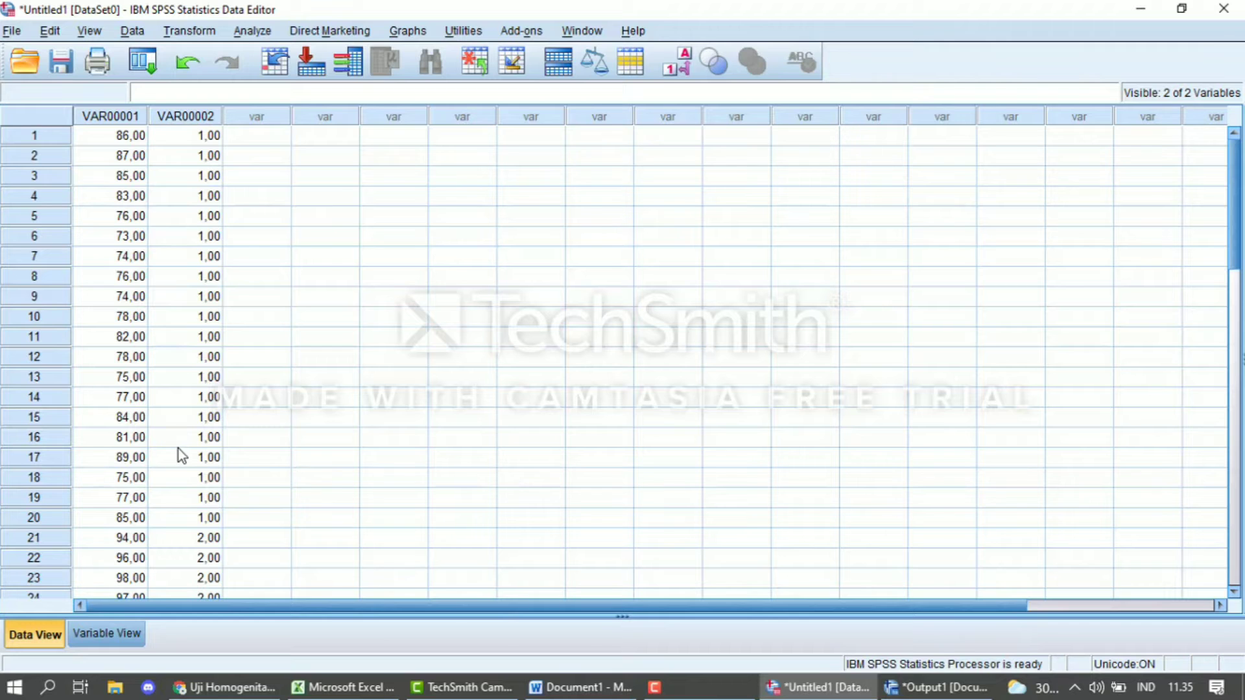
Rename the first variable, which holds the scores, as motivasi_belajar.
click(109, 628)
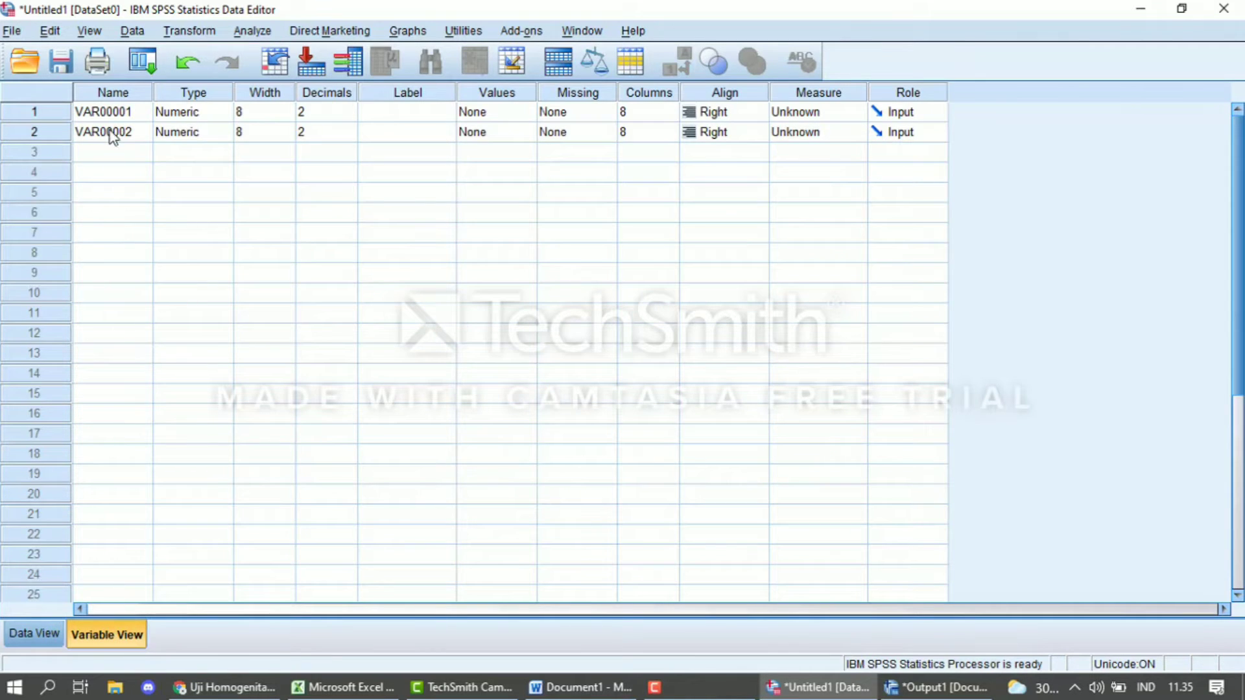
click(128, 116)
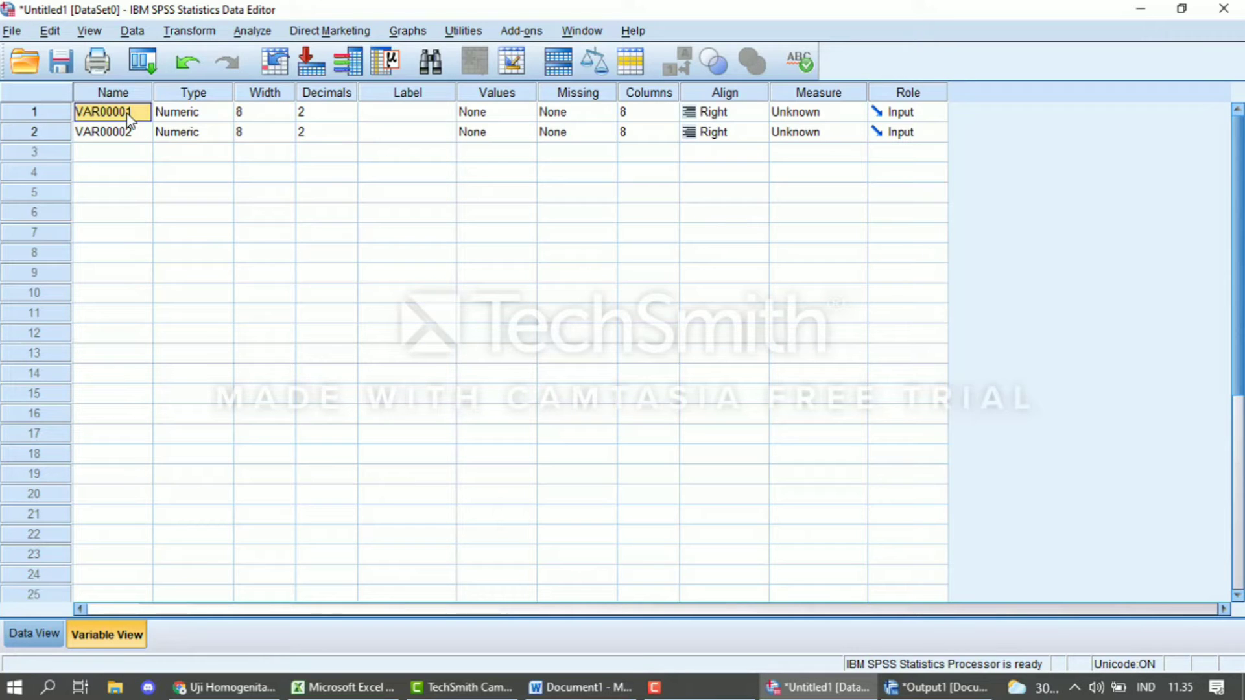
text(m)
text(otivasi_belajar)
Rename the second variable, which holds the class codes, as kode_kelas.
click(143, 134)
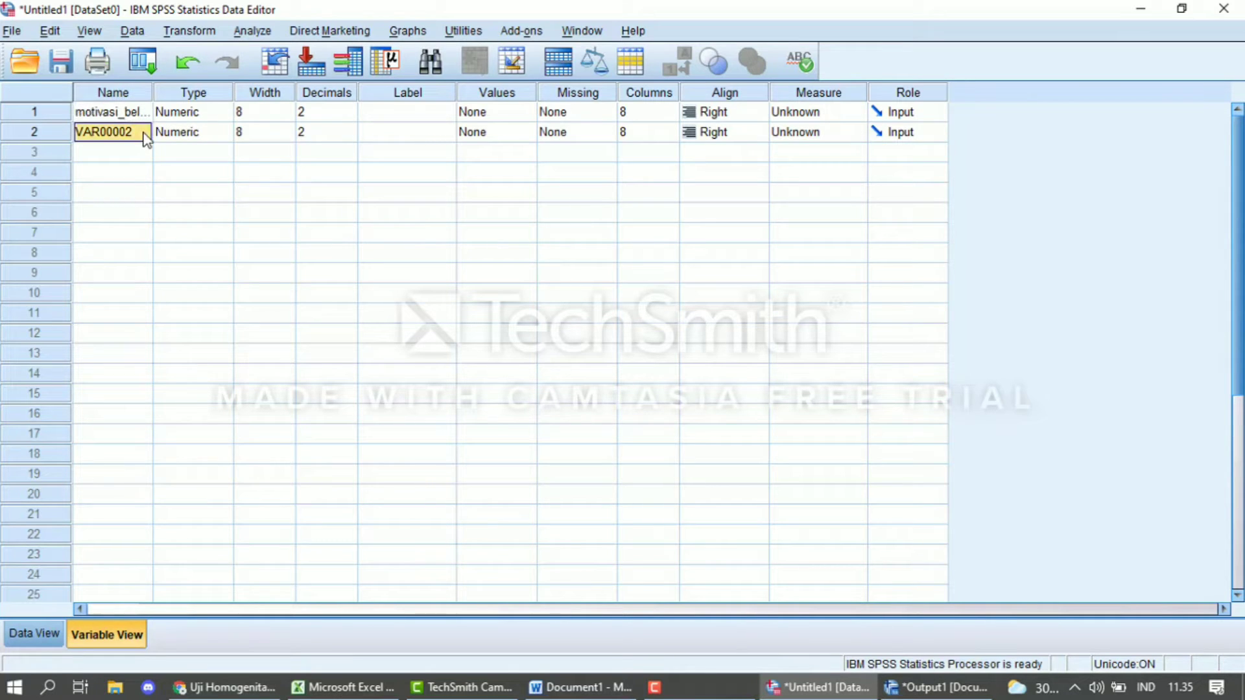
text(k)
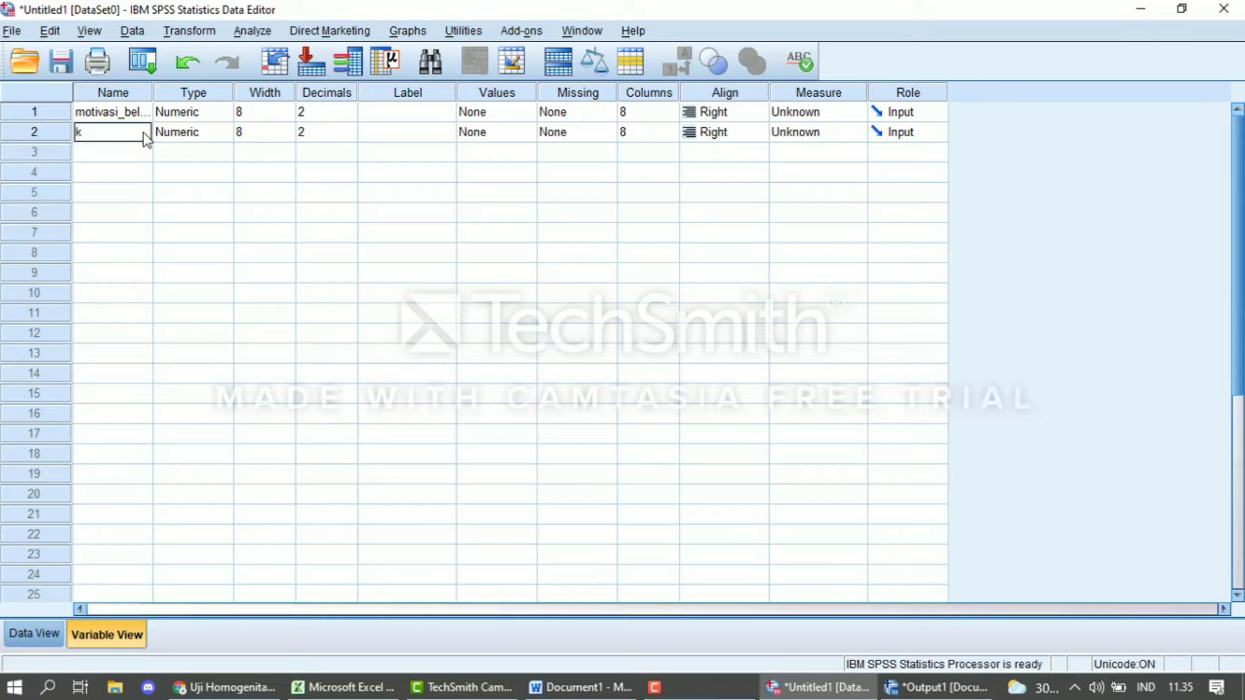
text(ode)
key(BackSpace)
text(de kela)
key(BackSpace)
key(BackSpace)
key(BackSpace)
text(_kelas)
Add a value label to the kode_kelas variable assigning "kelas A" to value 1.
click(499, 133)
click(527, 133)
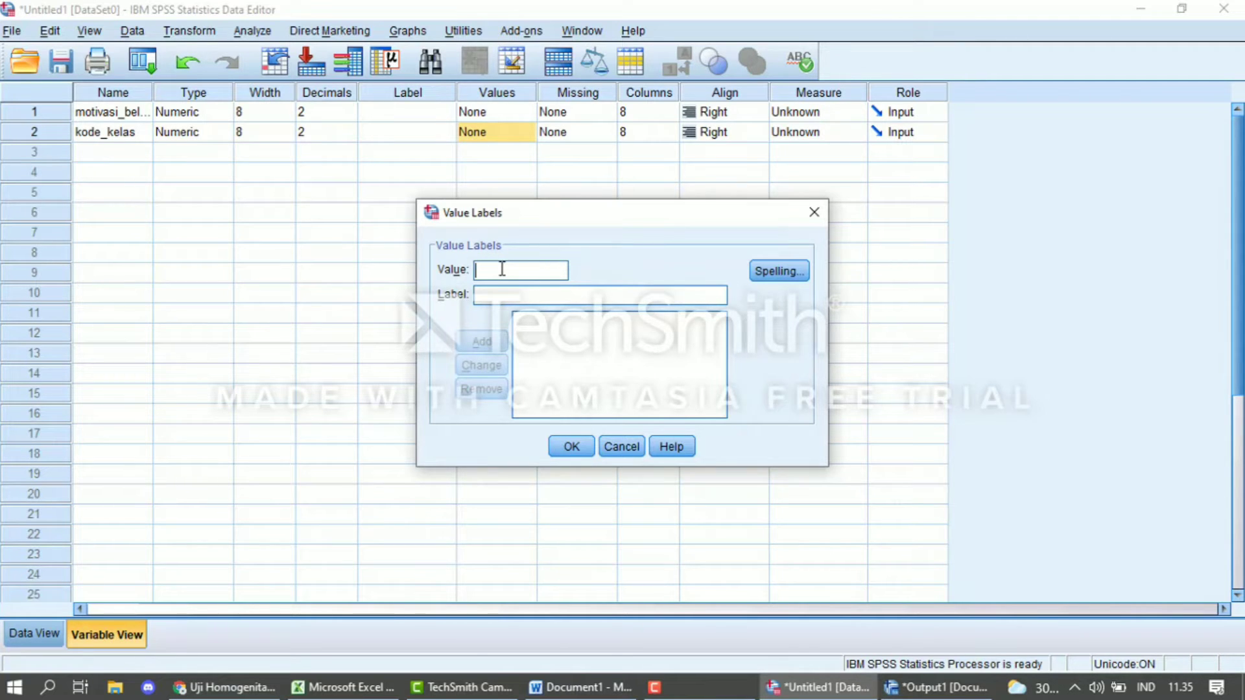
text(1)
text(kelas)
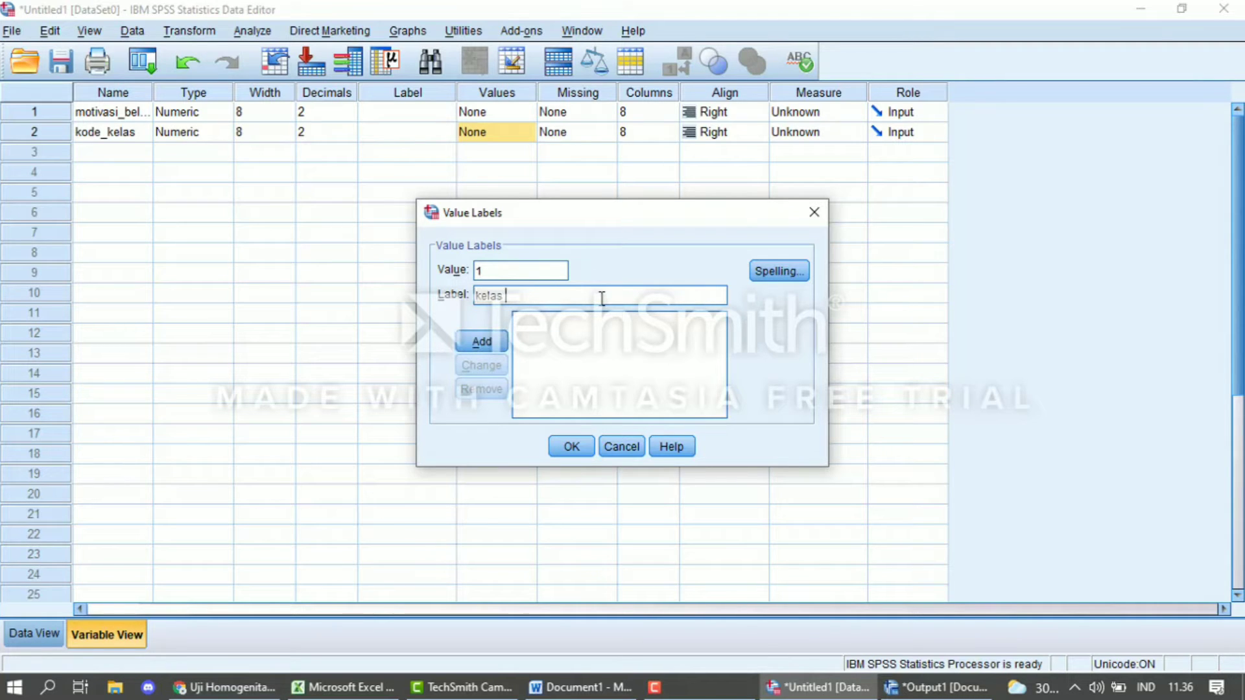
text( A)
click(500, 344)
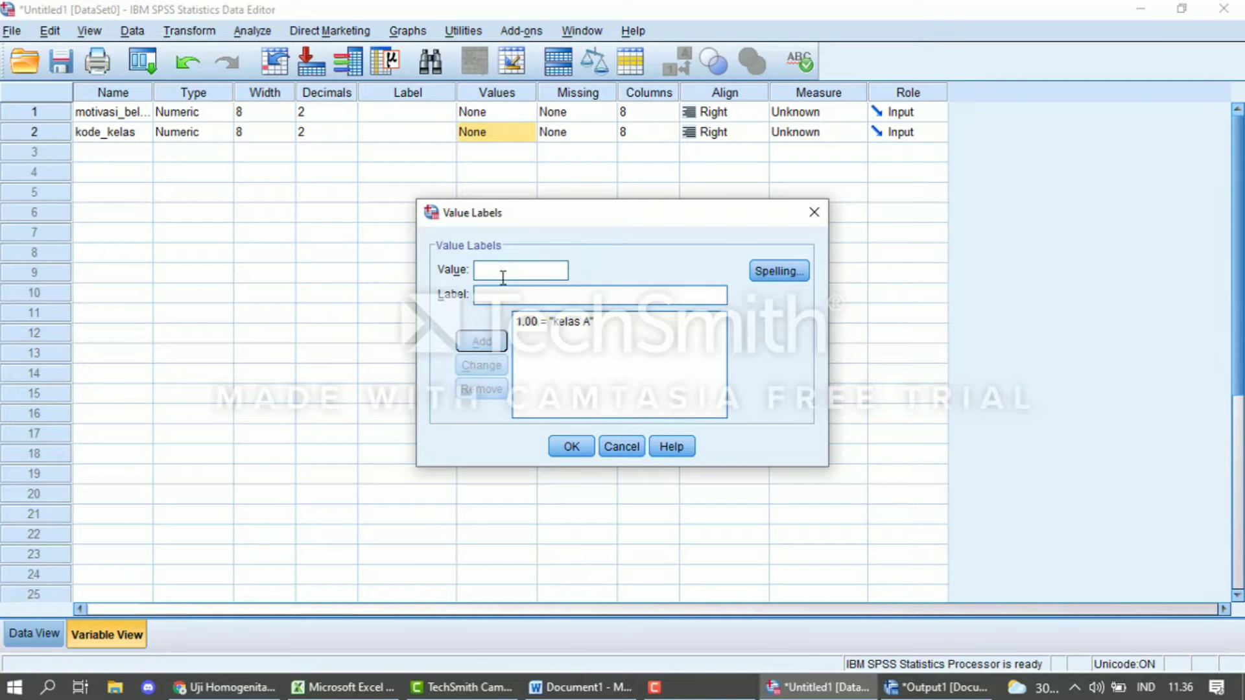
Add the label "kelas B" for value 2 of kode_kelas and apply the value labels.
text(2)
click(513, 295)
text(kelas B)
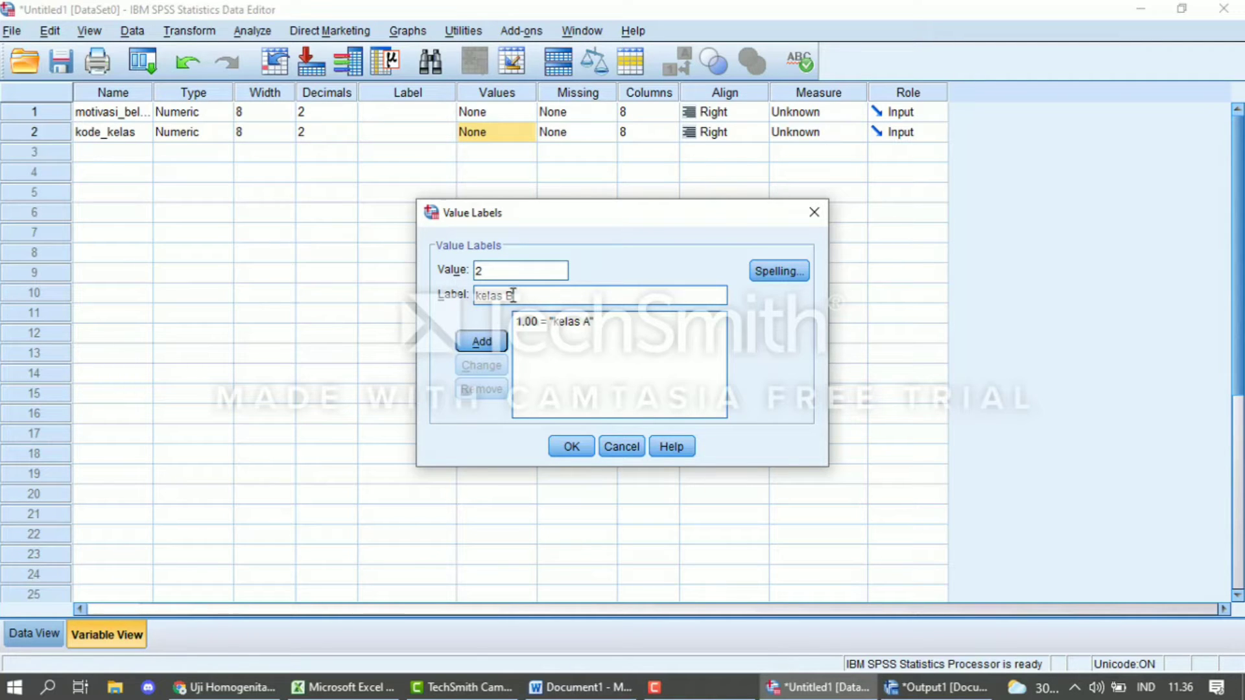
click(472, 347)
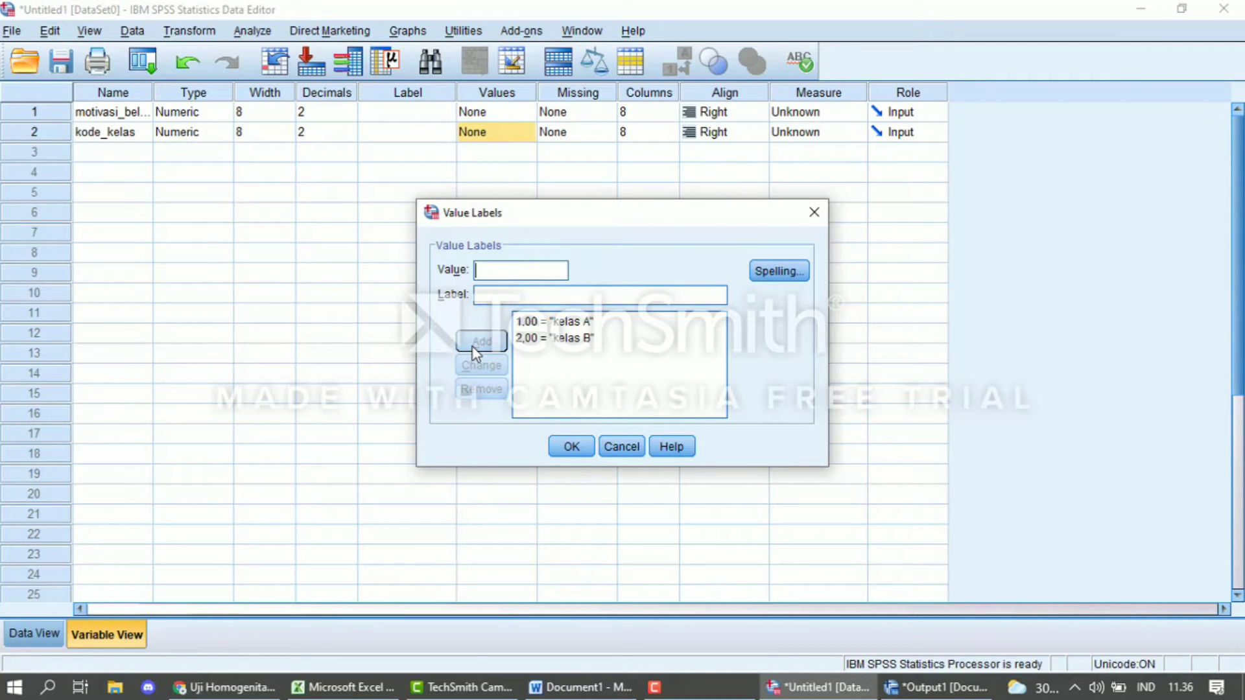
click(568, 447)
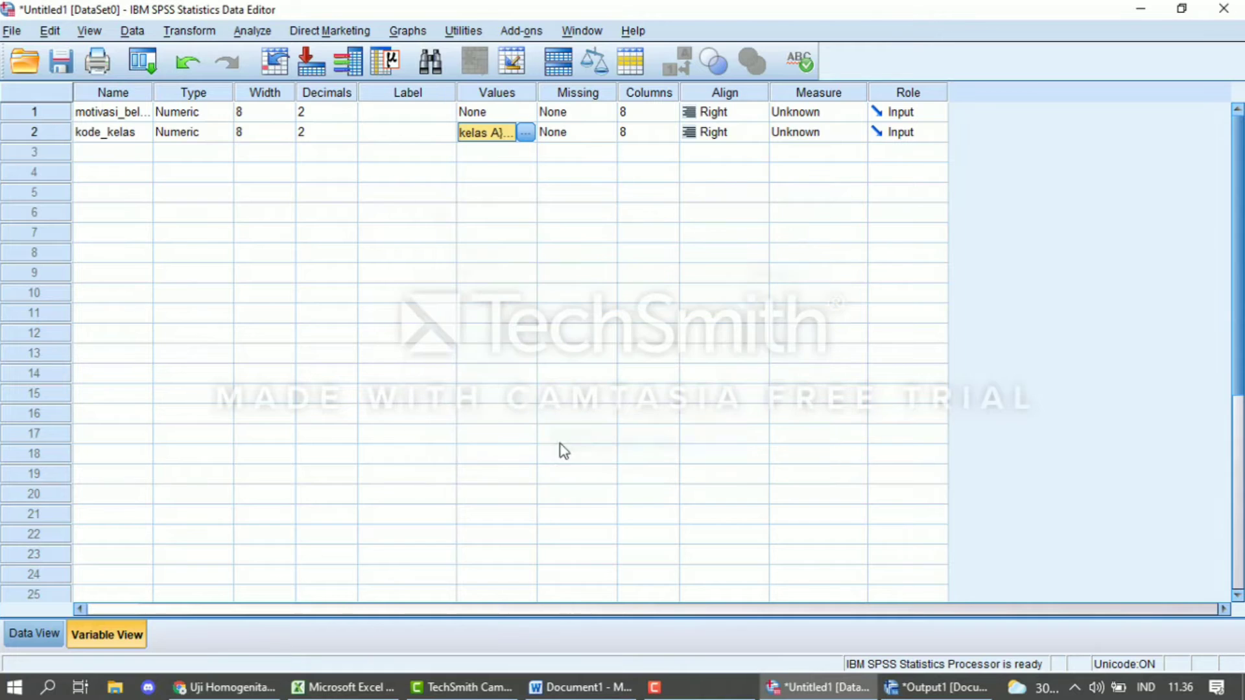
Set the decimals of both the motivasi_belajar and kode_kelas variables to 0.
click(321, 110)
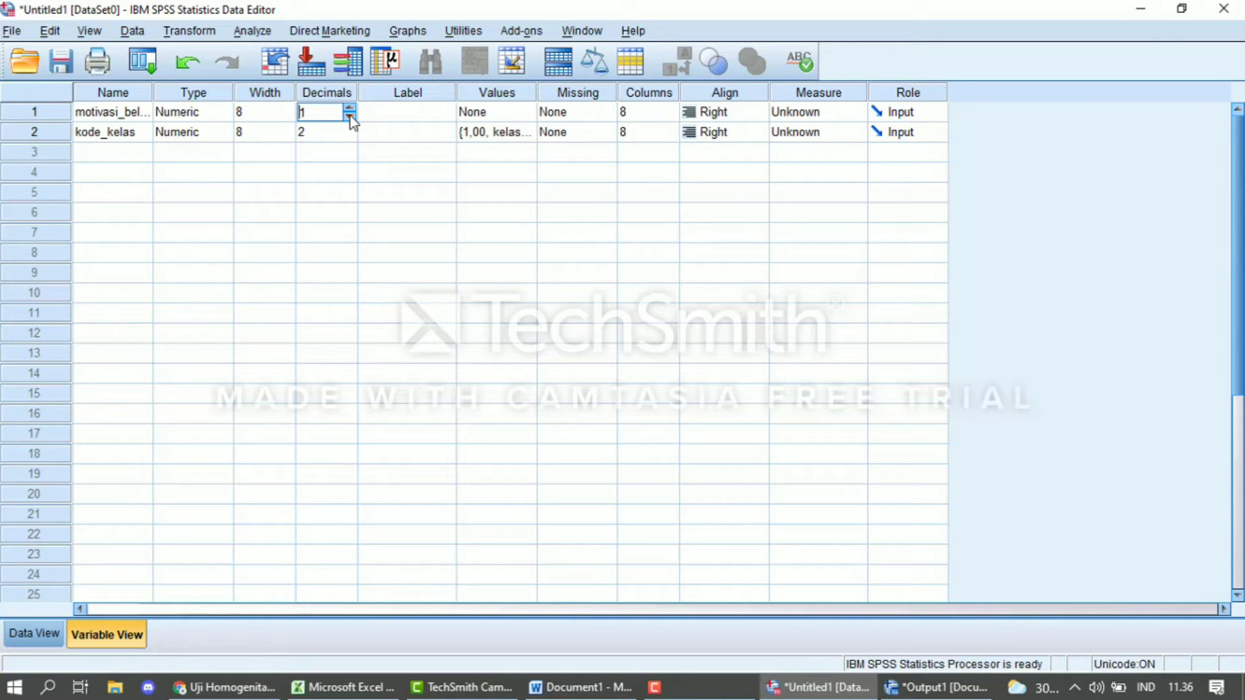
click(350, 118)
click(317, 132)
click(351, 136)
click(351, 136)
Return to the data and show kode_kelas as value labels instead of numeric codes, checking the rows of both classes.
click(44, 631)
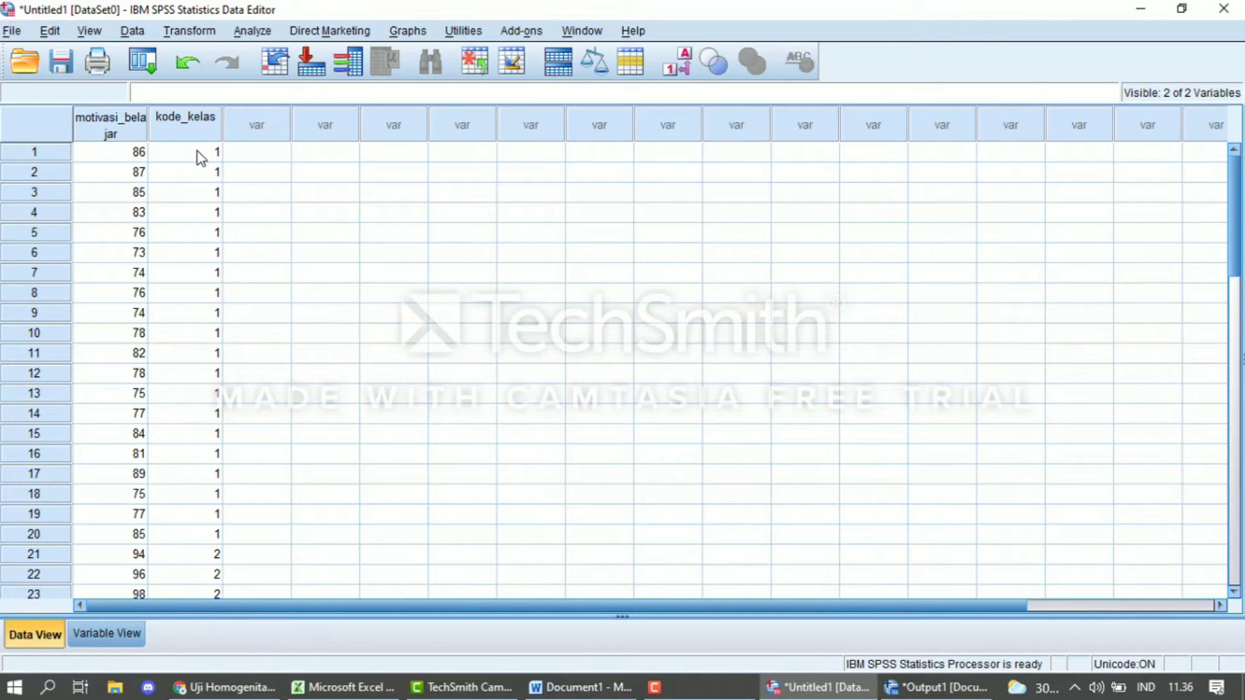
key(F10)
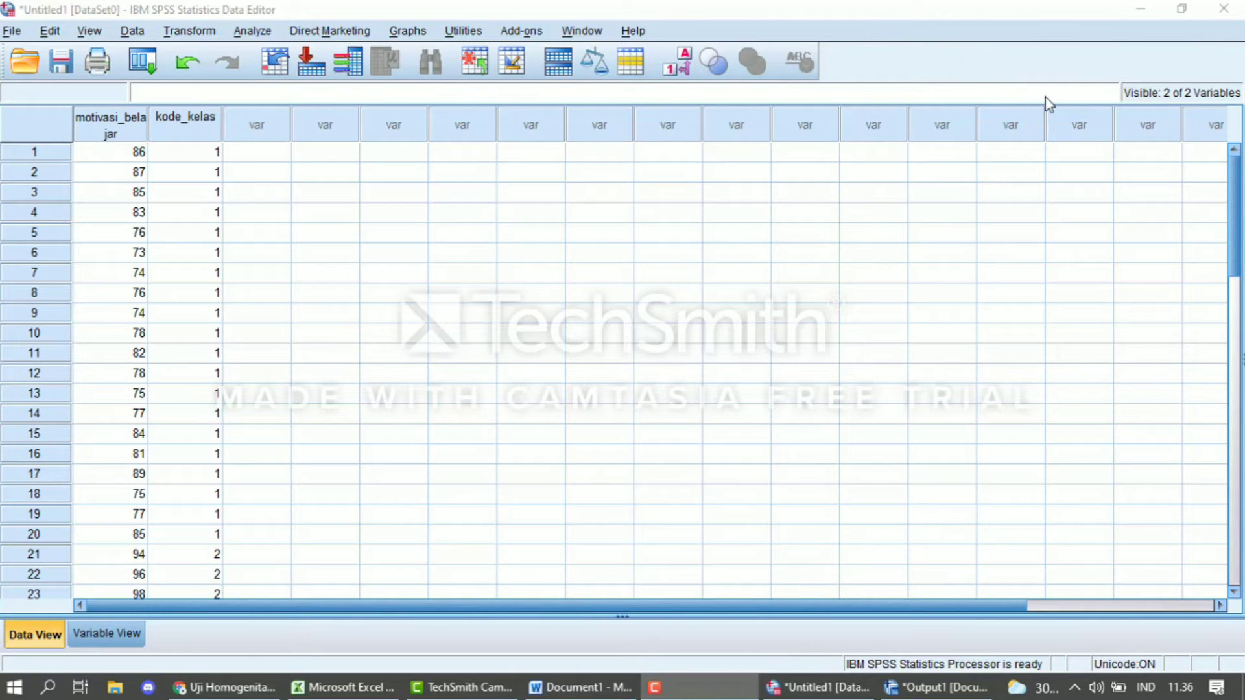
click(676, 64)
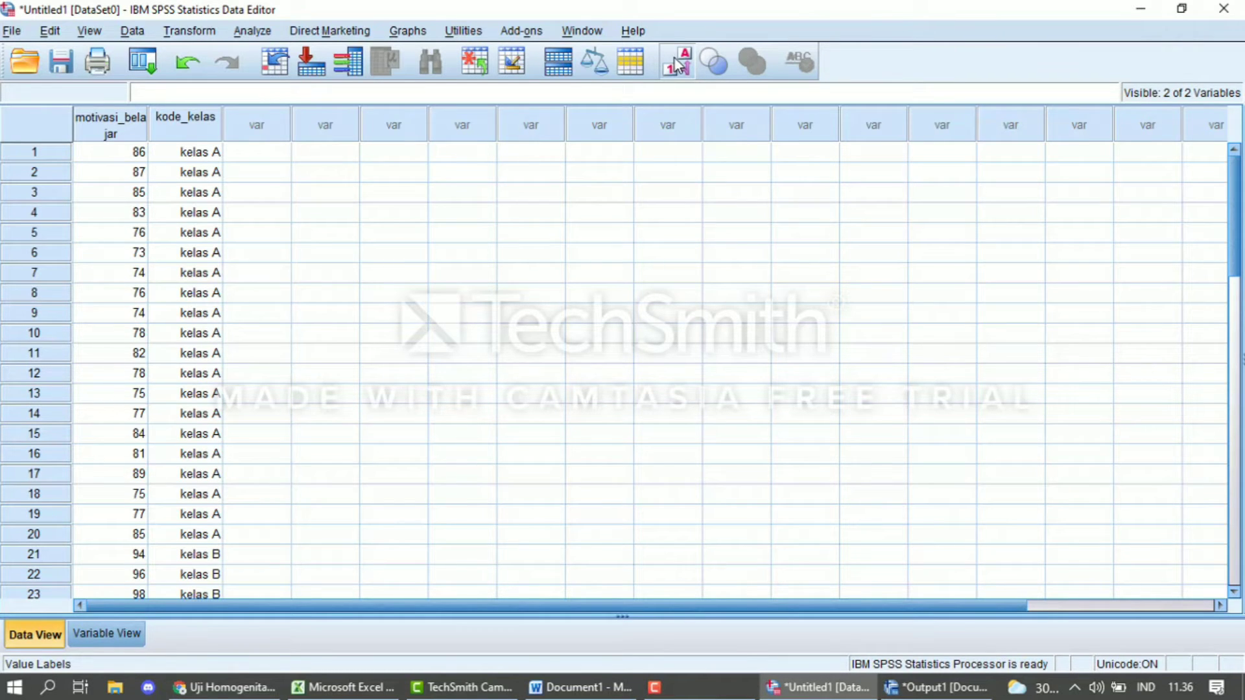
scroll(182, 428, down, 1)
scroll(183, 431, down, 6)
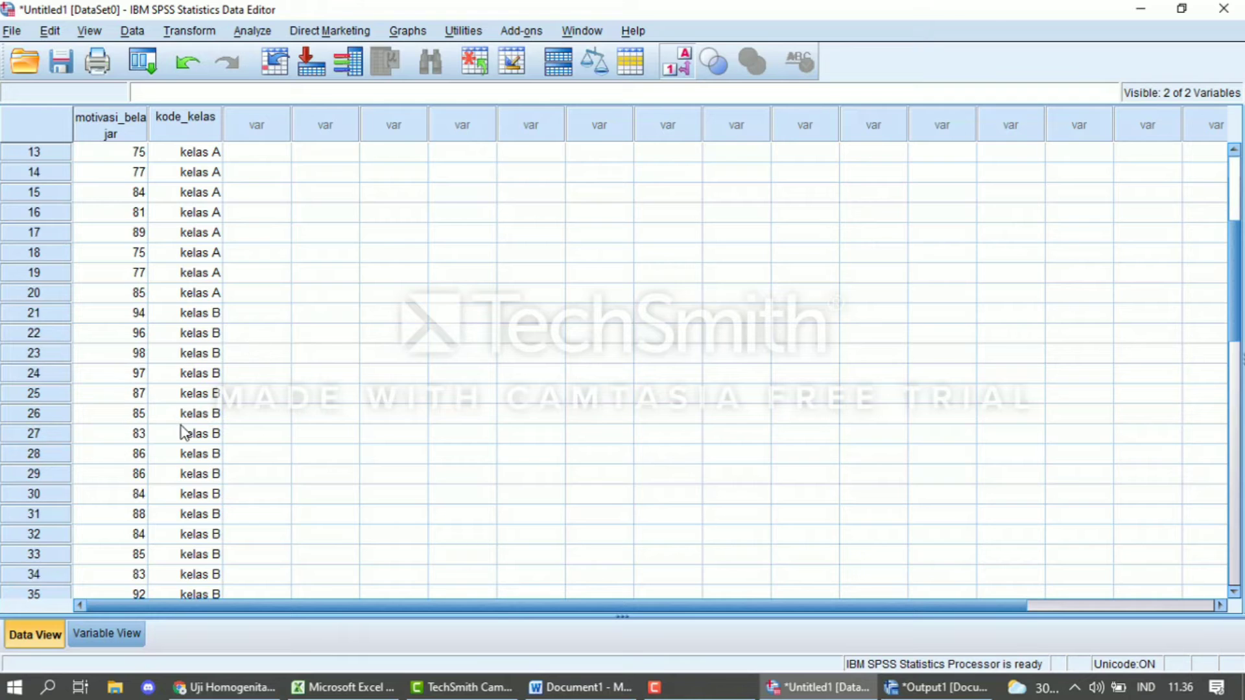
scroll(184, 431, up, 7)
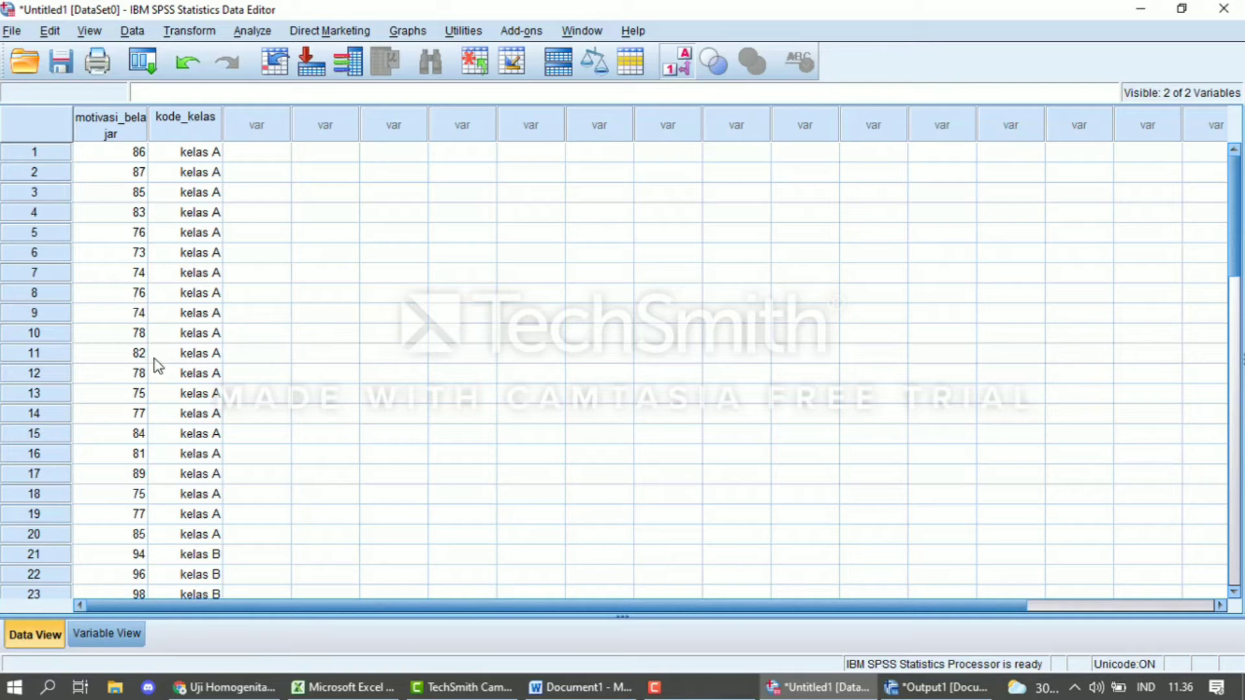
Set up a One-Way ANOVA with motivasi_belajar as the dependent variable and kode_kelas as the factor.
click(254, 33)
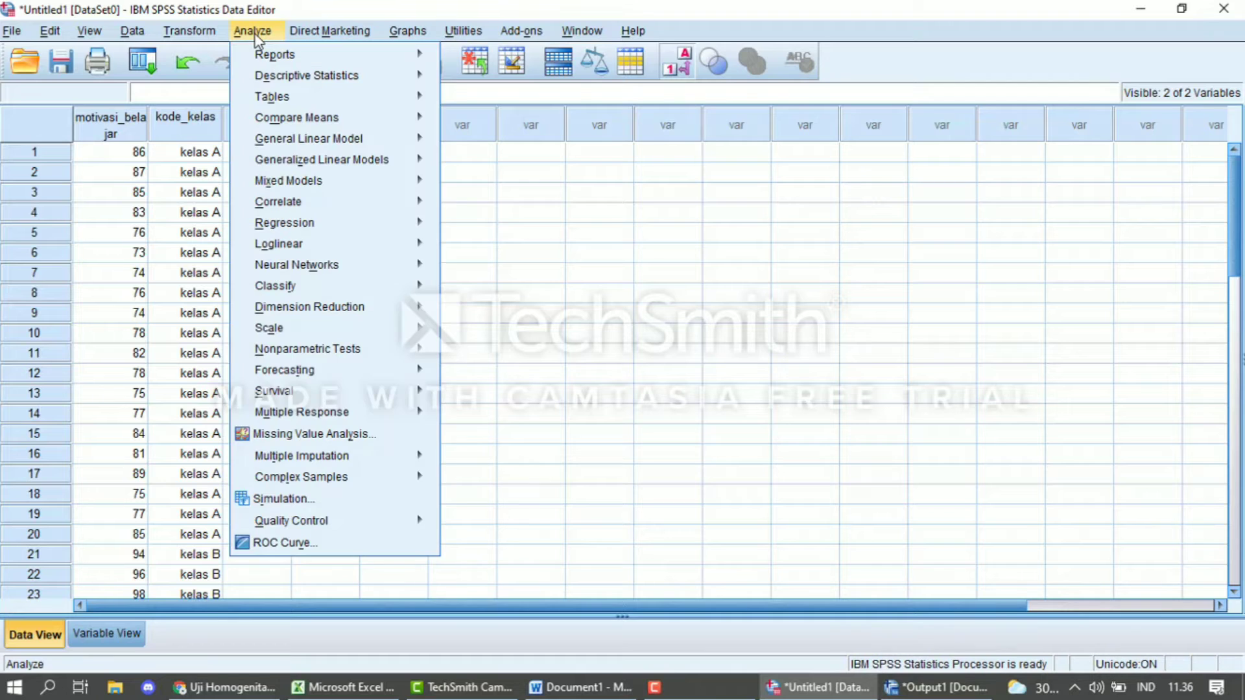
mouse_move(352, 120)
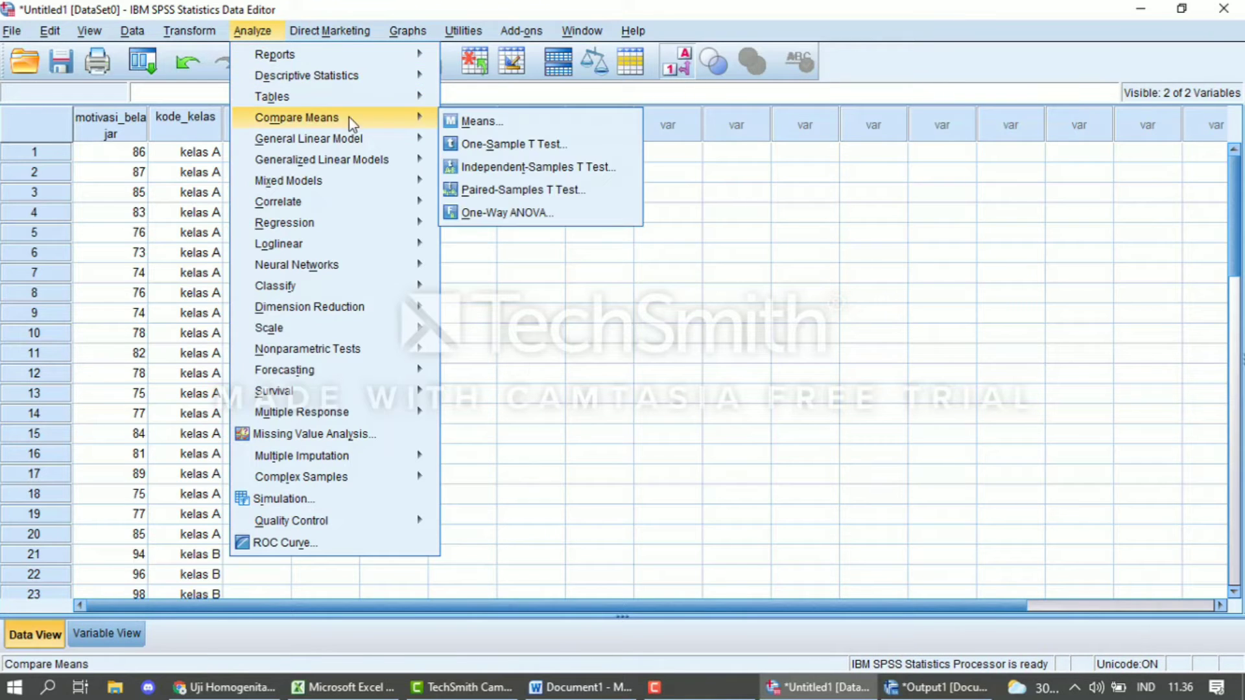
click(493, 217)
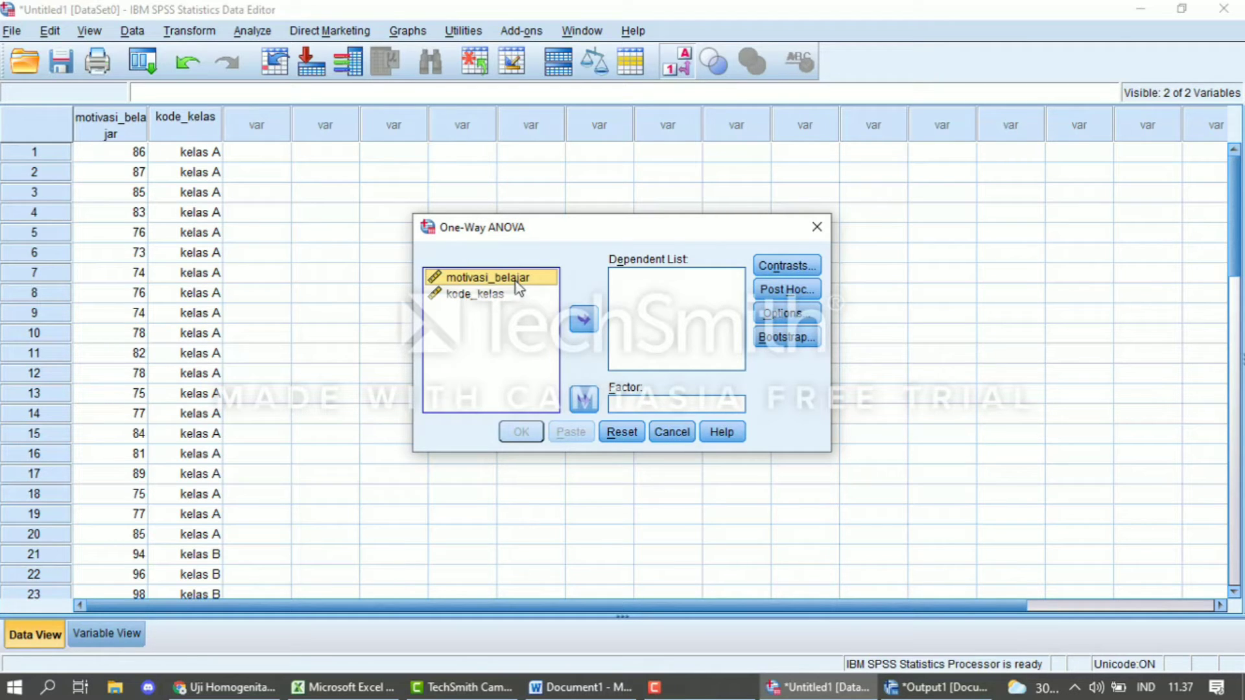
click(584, 322)
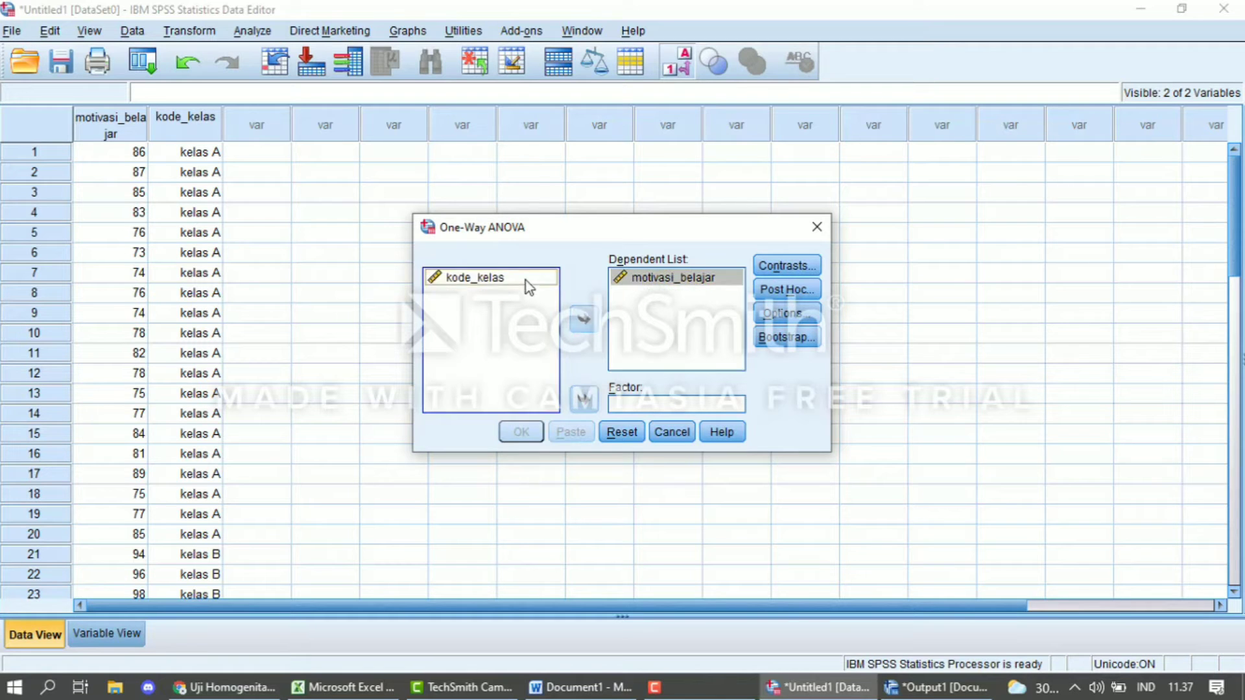
click(525, 280)
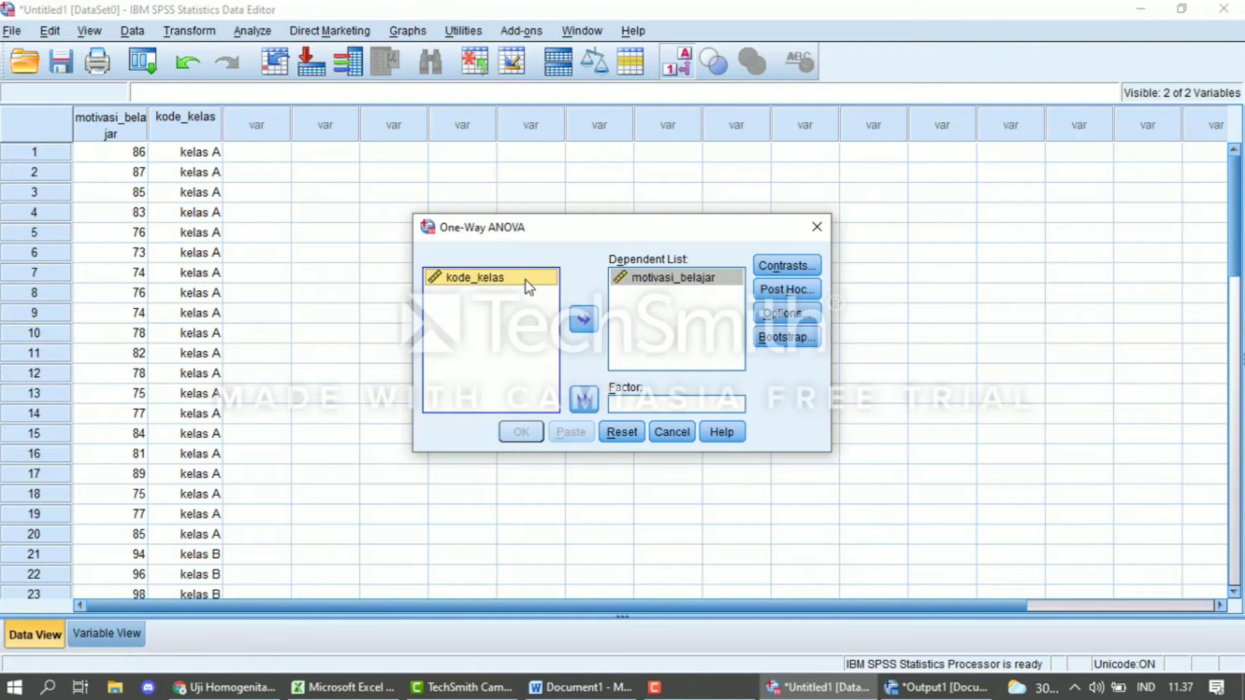
click(584, 398)
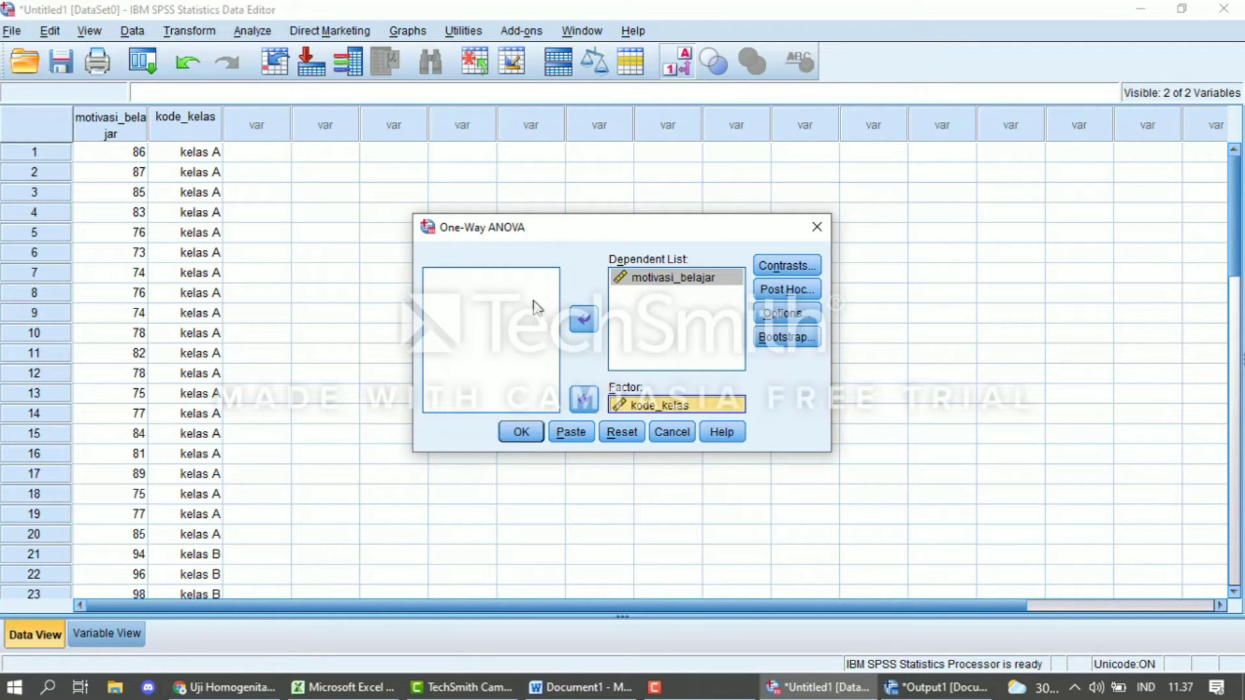
Enable the Homogeneity of variance test in the ANOVA options and run the analysis.
click(781, 319)
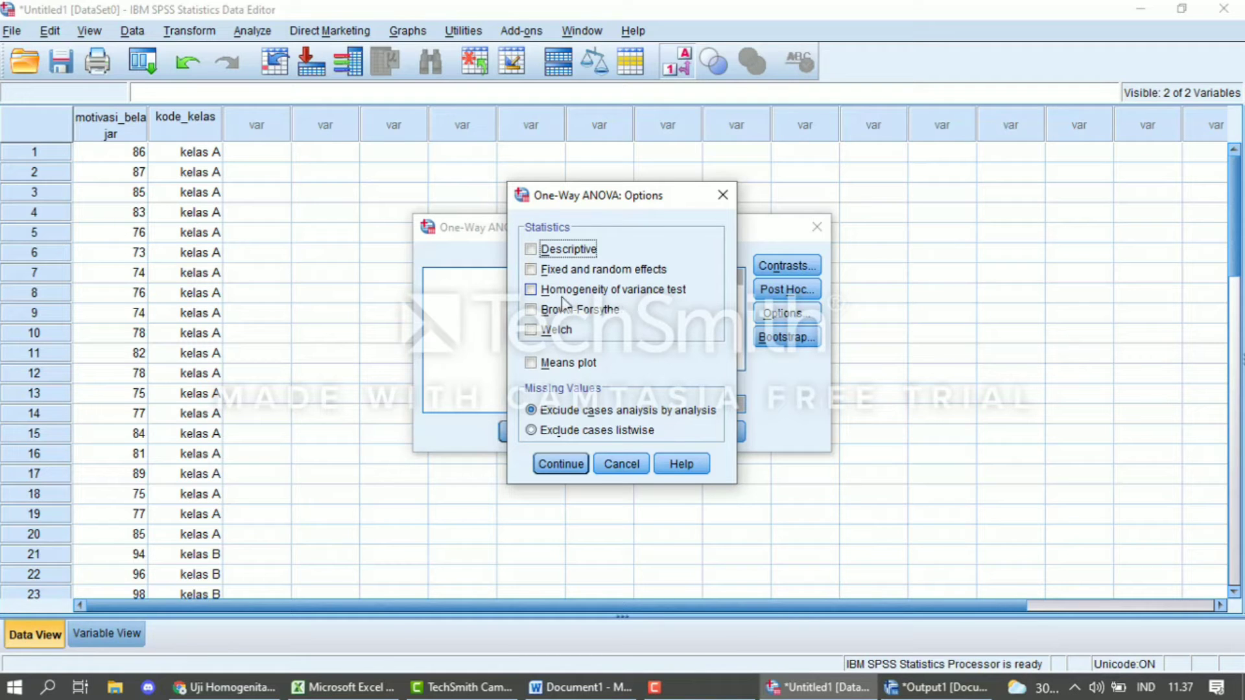
click(534, 297)
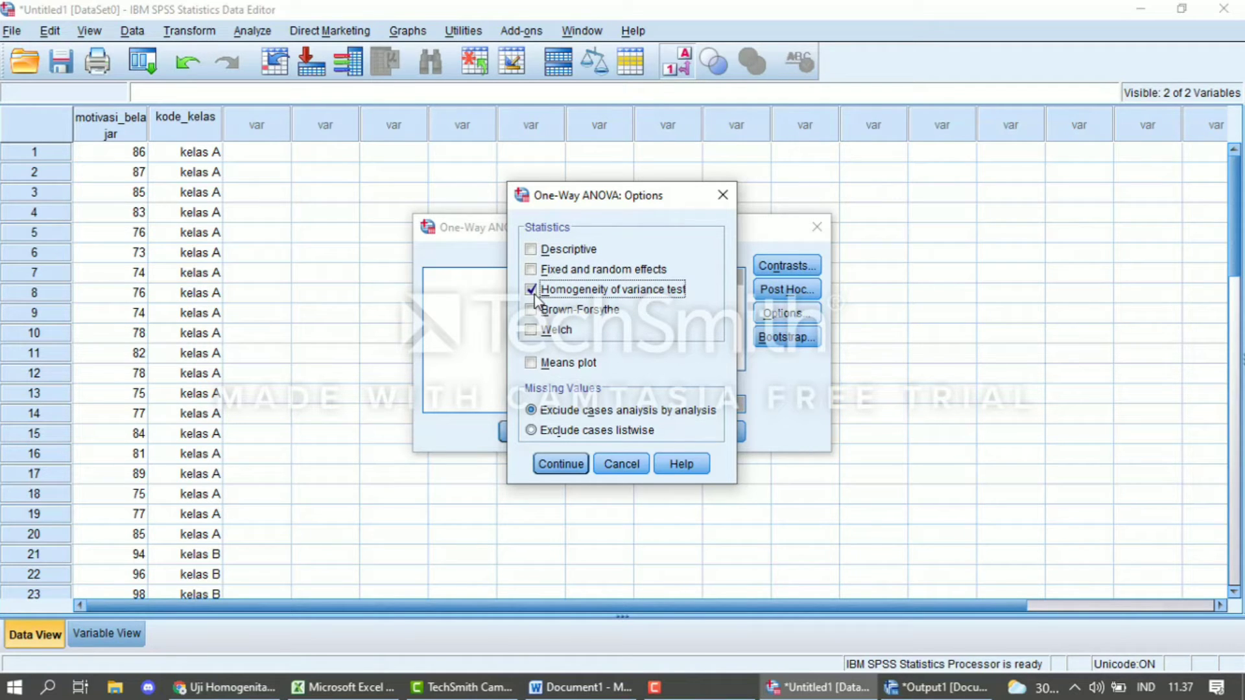
click(543, 463)
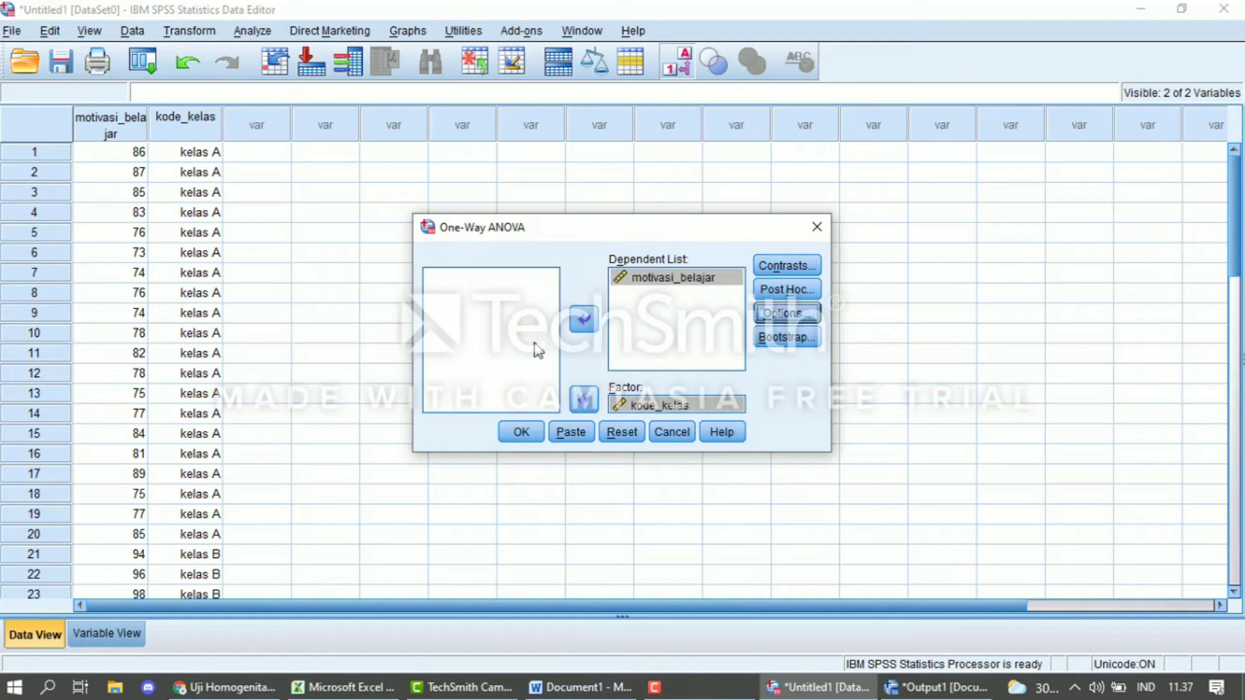
click(520, 433)
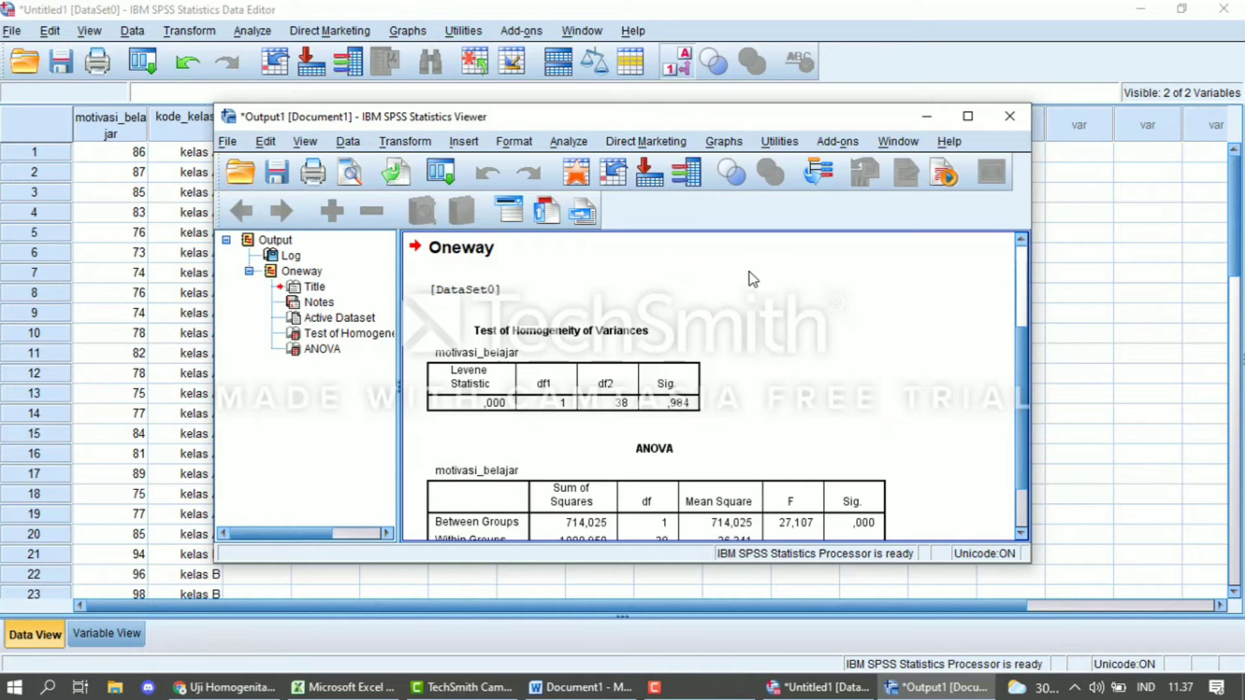
Review the Oneway output and copy the Test of Homogeneity of Variances table.
click(1123, 133)
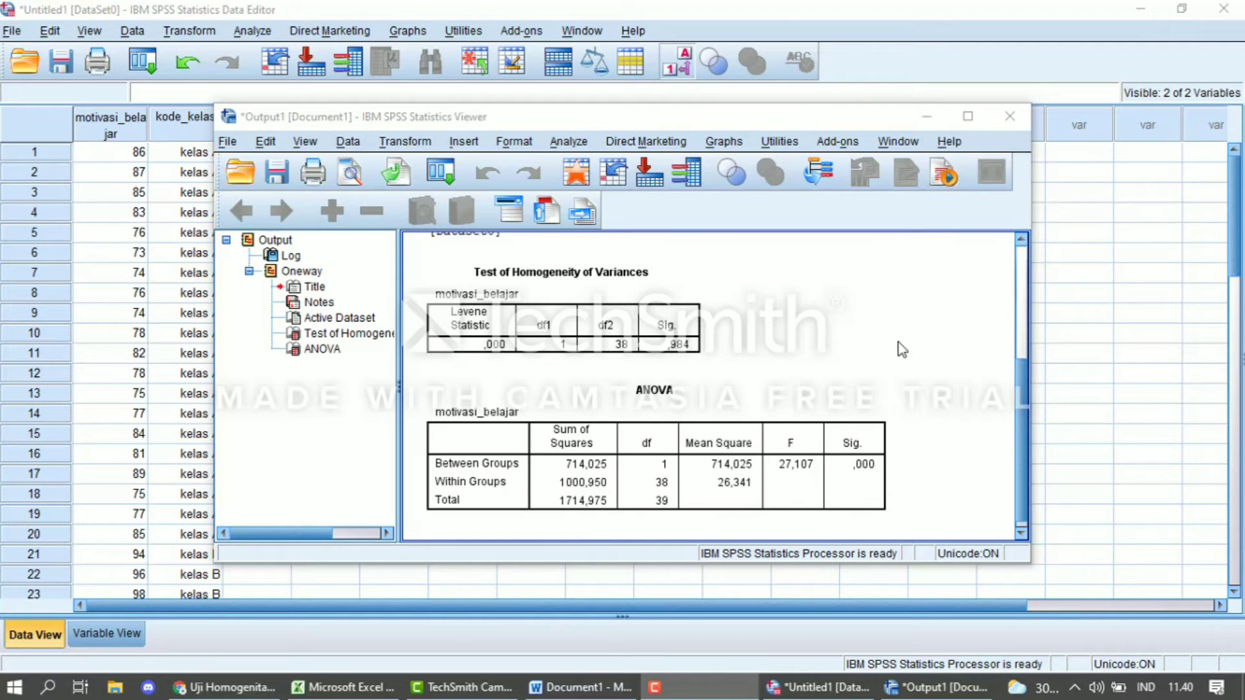
click(688, 337)
drag(1022, 445, 1015, 407)
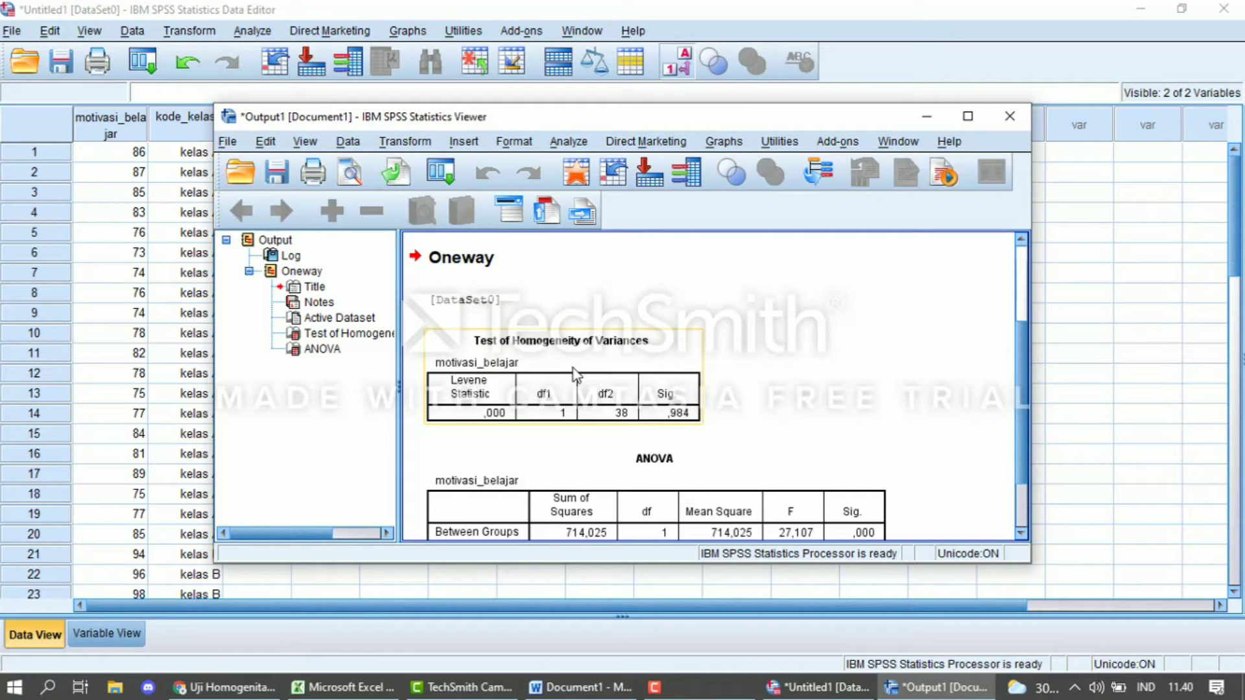
mouse_move(1025, 399)
mouse_down()
mouse_move(1035, 432)
mouse_move(1035, 414)
mouse_up()
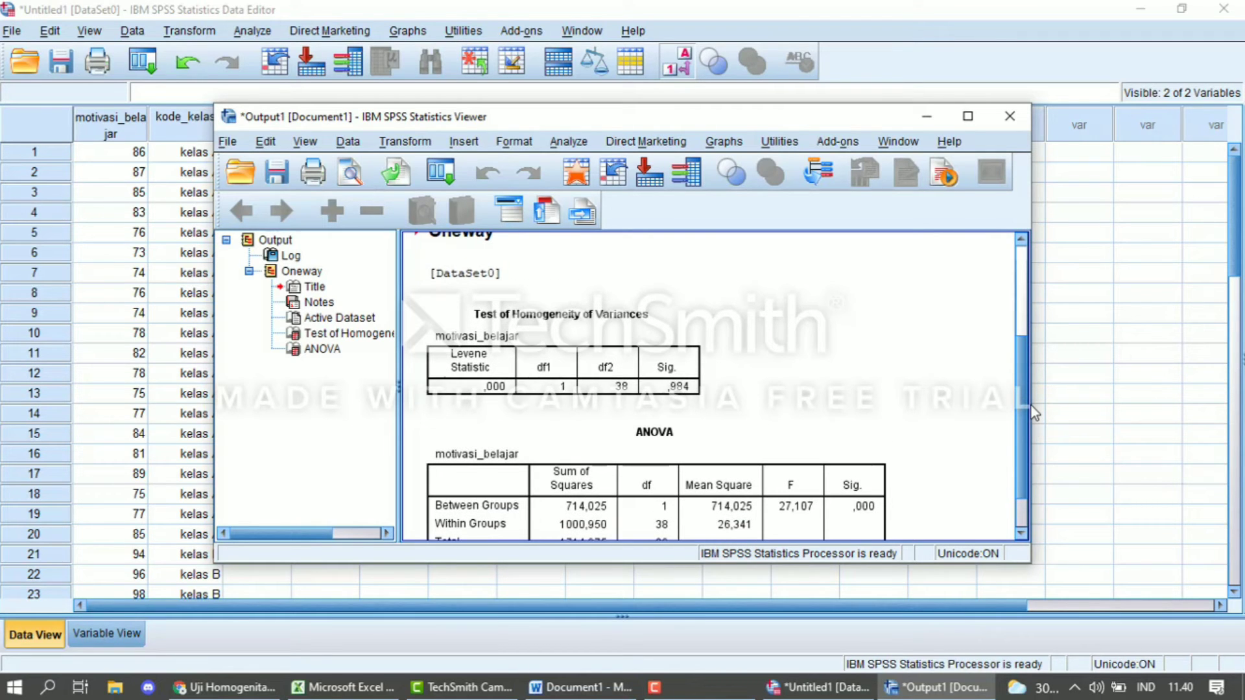
click(650, 373)
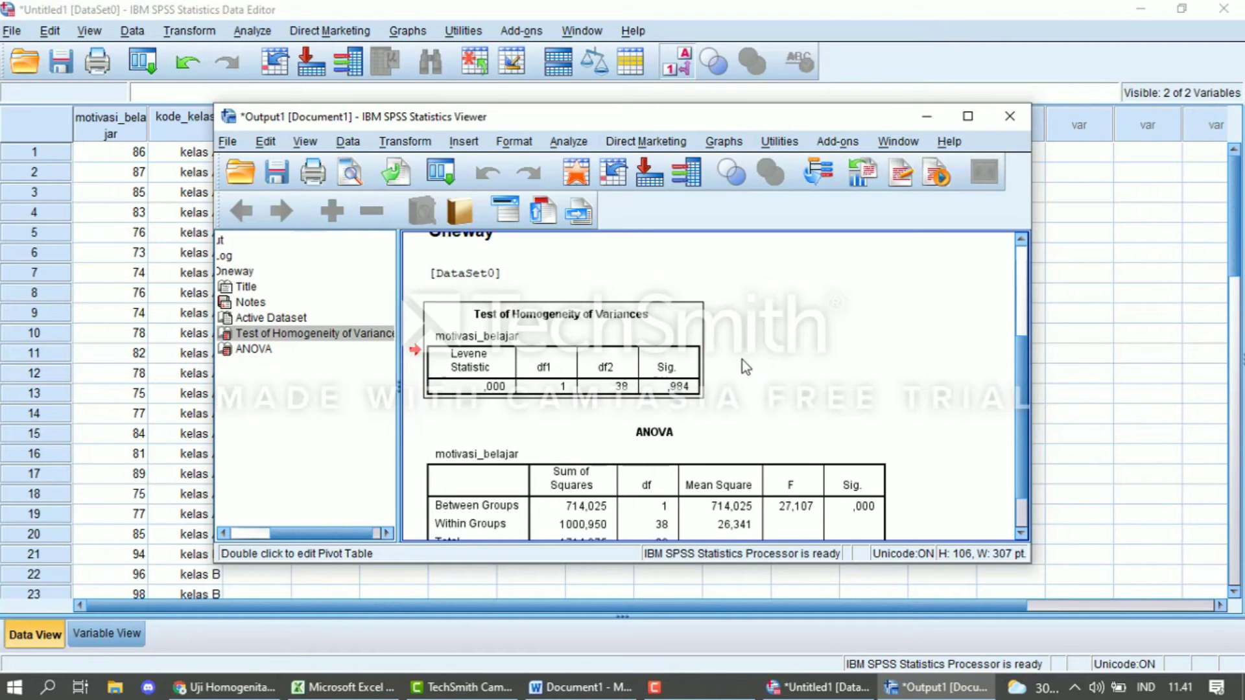
scroll(742, 359, down, 1)
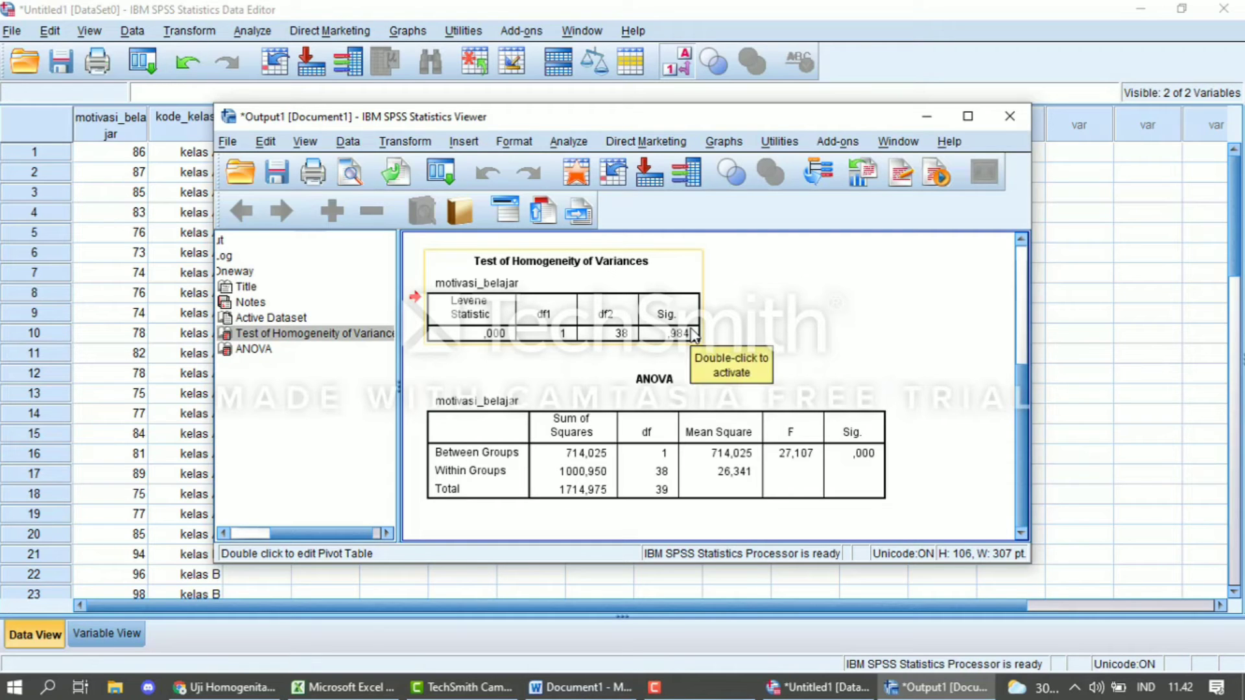
right_click(642, 317)
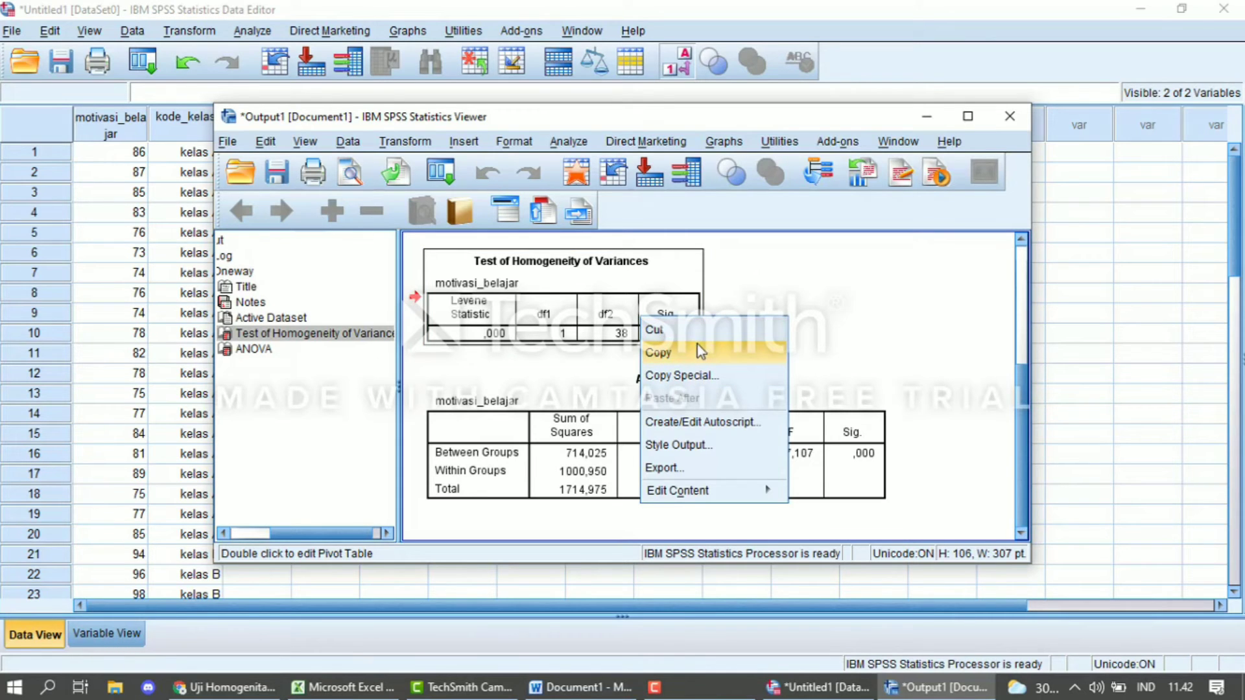
click(697, 352)
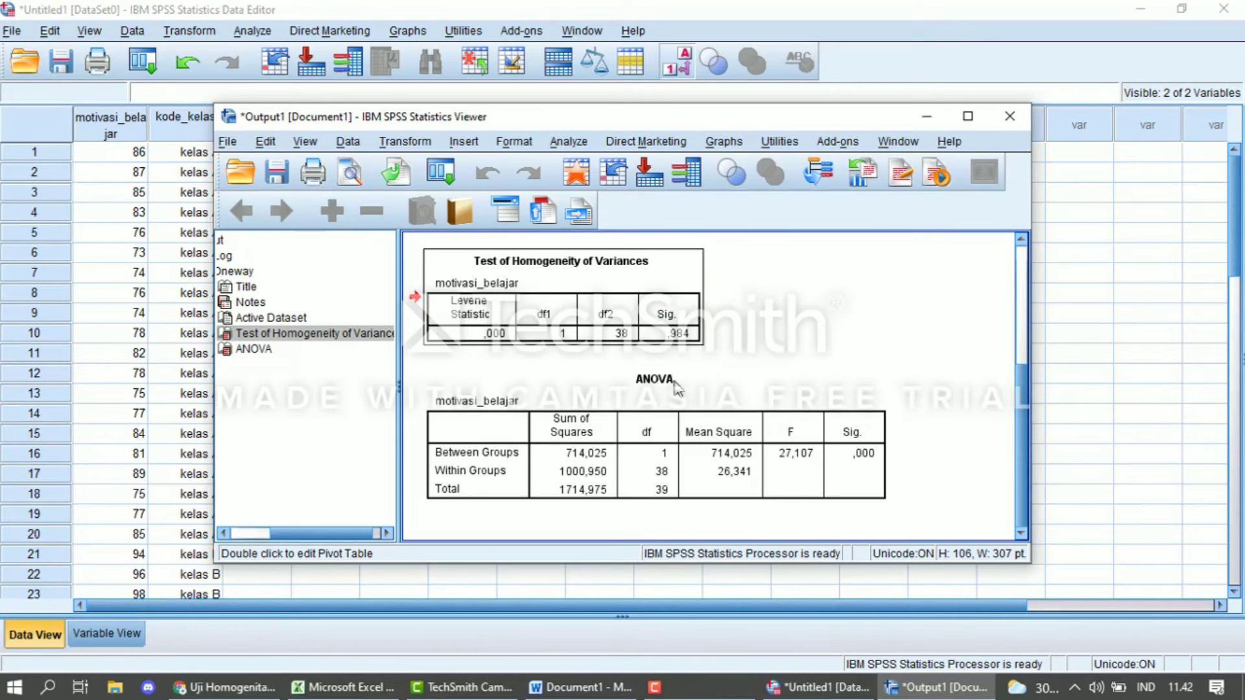
Switch to the blank Word document and paste the copied homogeneity table with merged formatting.
click(580, 686)
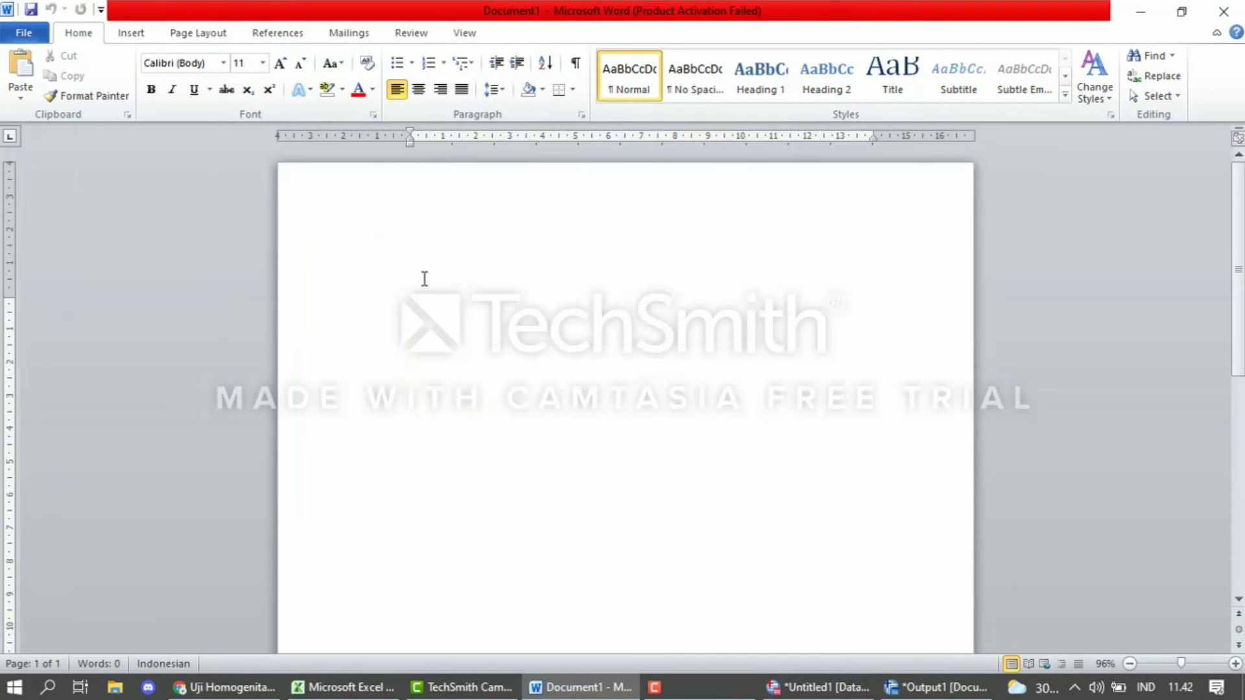
right_click(408, 318)
right_click(420, 309)
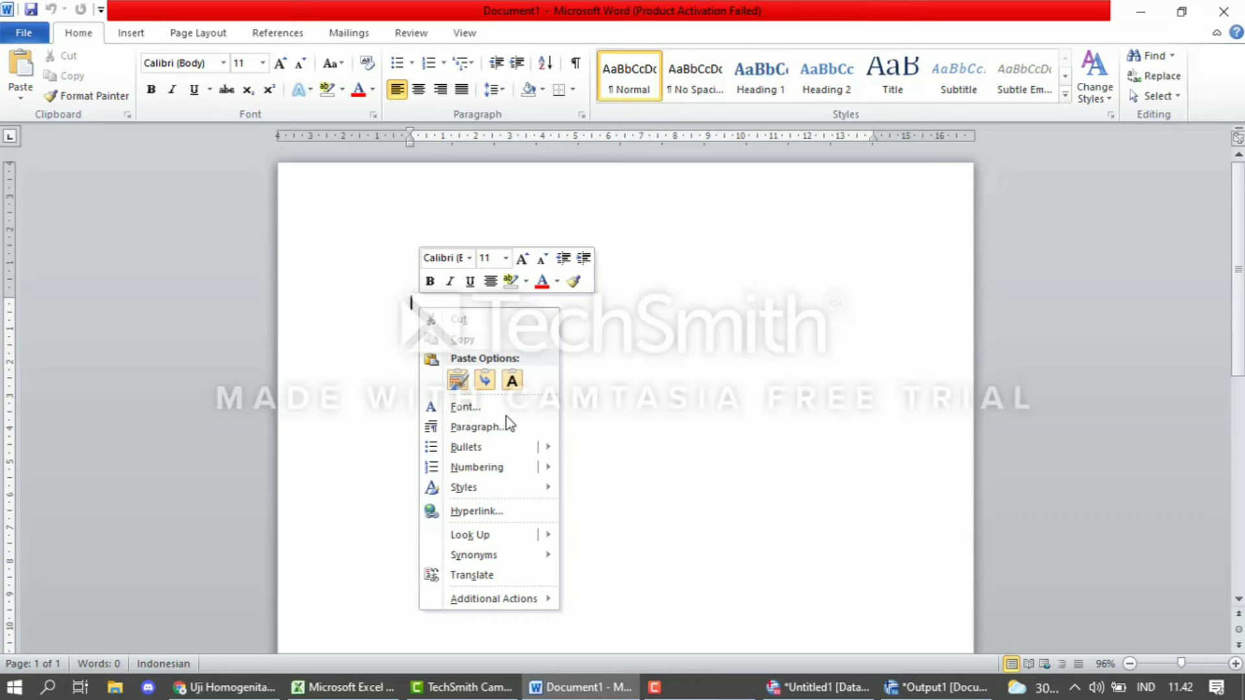
click(485, 380)
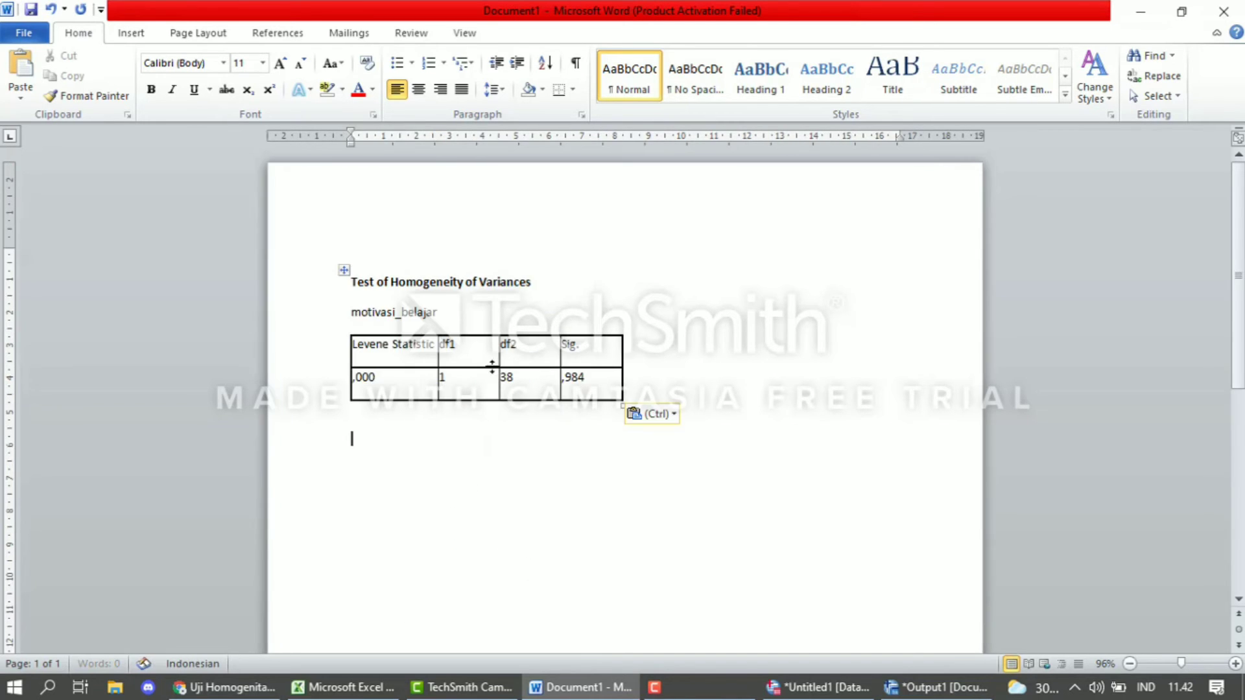
click(769, 292)
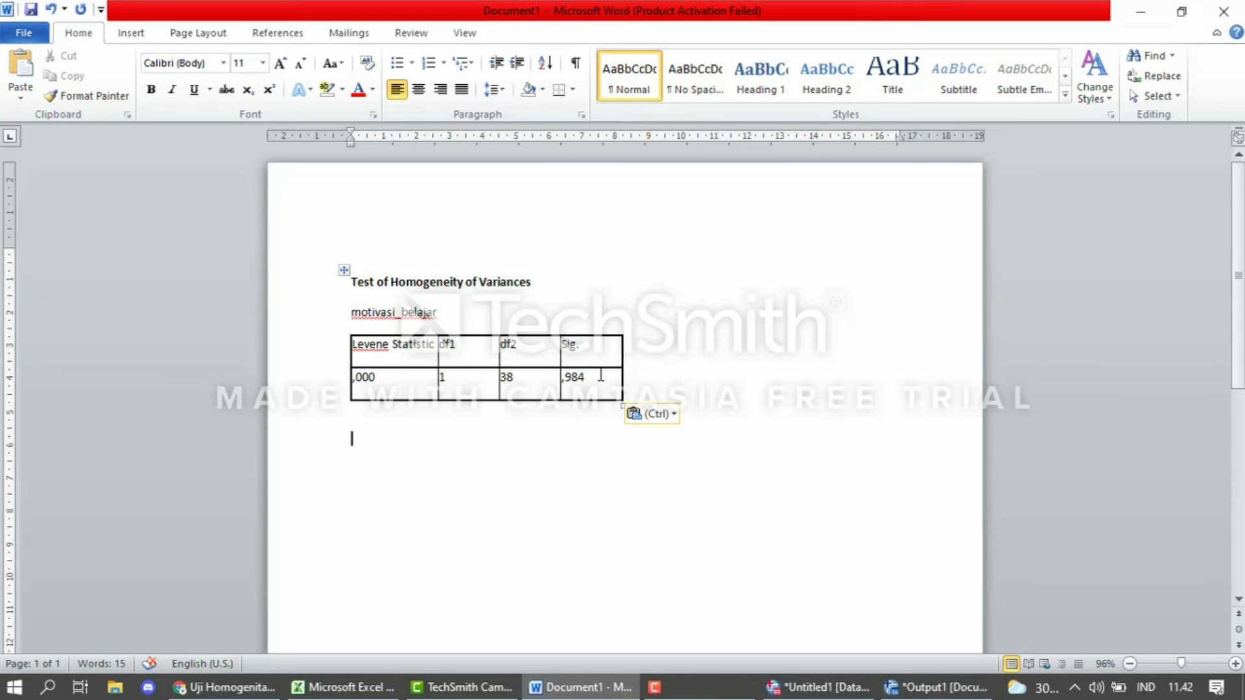
Write the introductory sentence "Dari hasil output data dapat dipaparkan sebagai berikut:" below the pasted table.
text(Dar)
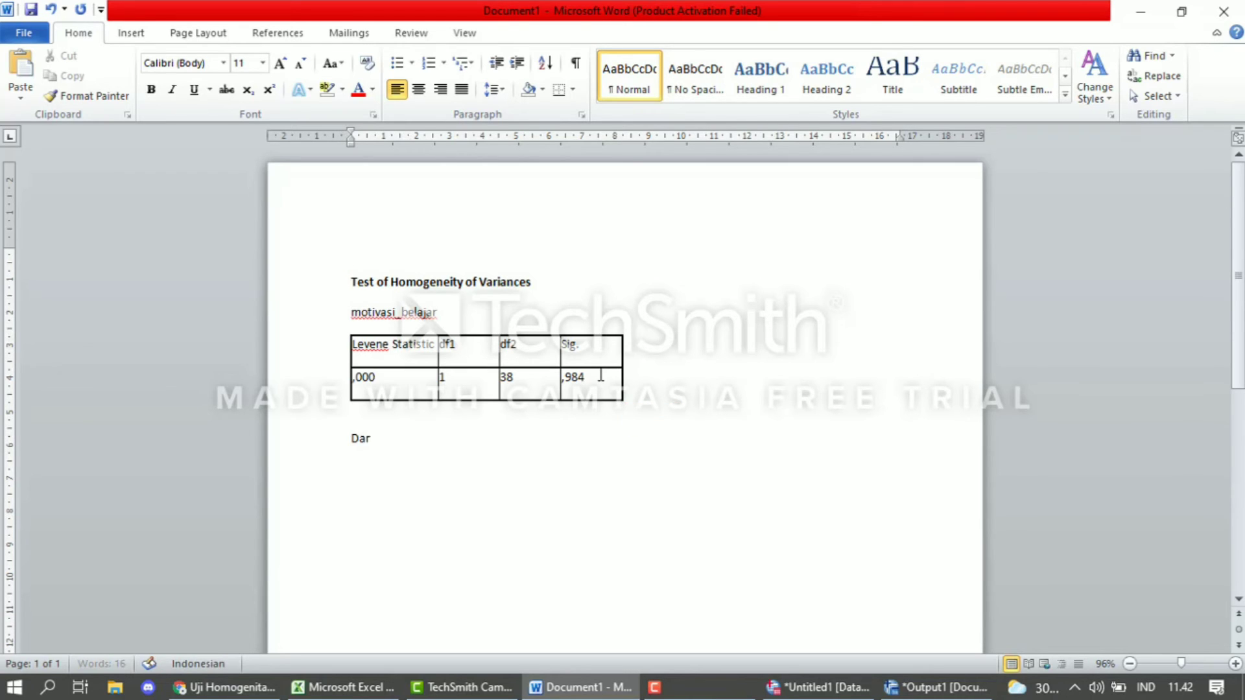
text(i hasil output)
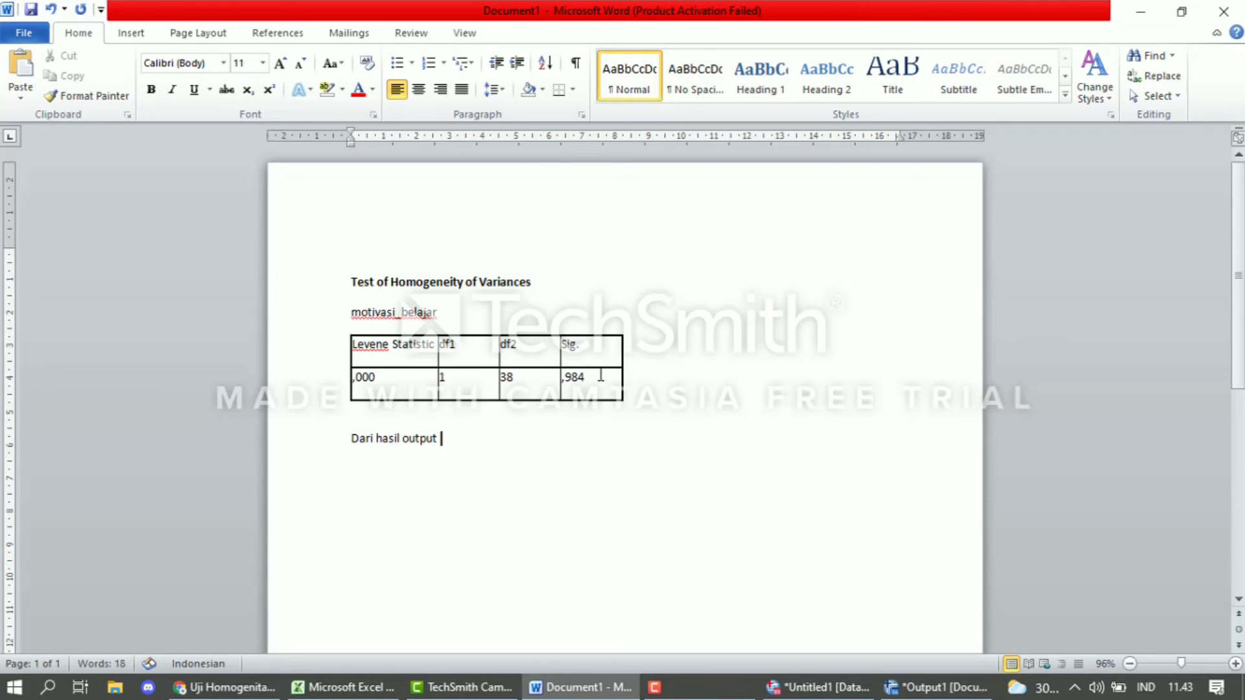
text( data dapat d)
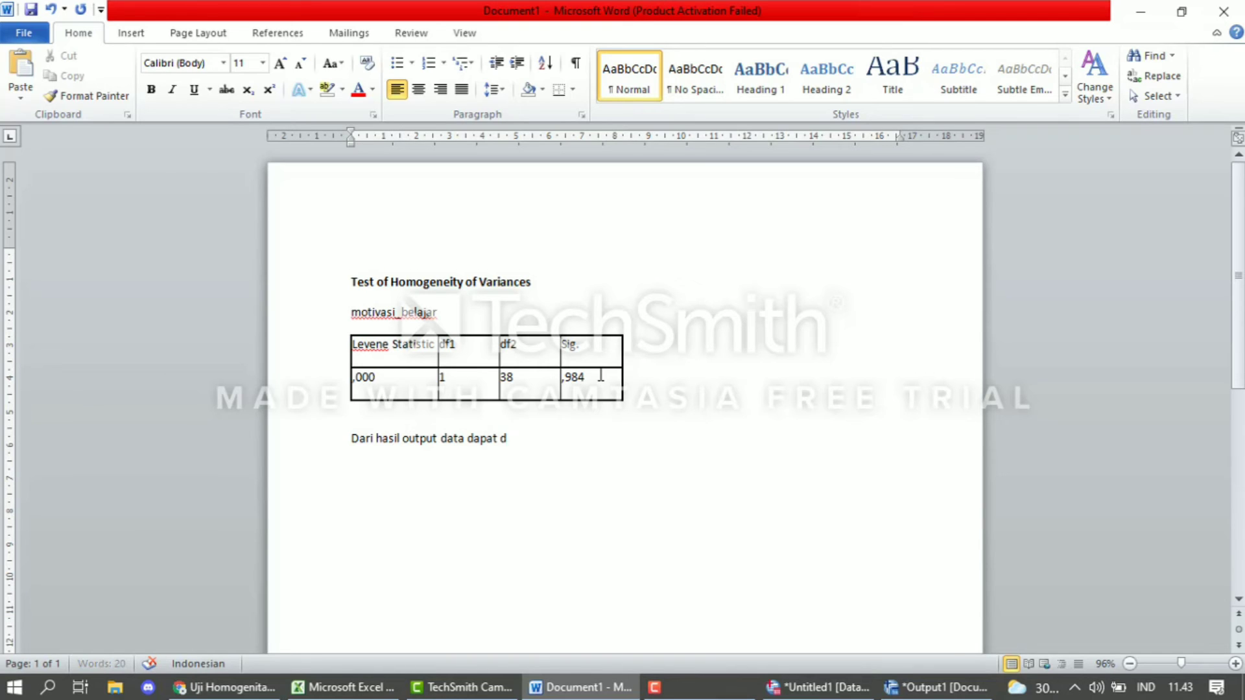
text(ipaparkan sebagai berik)
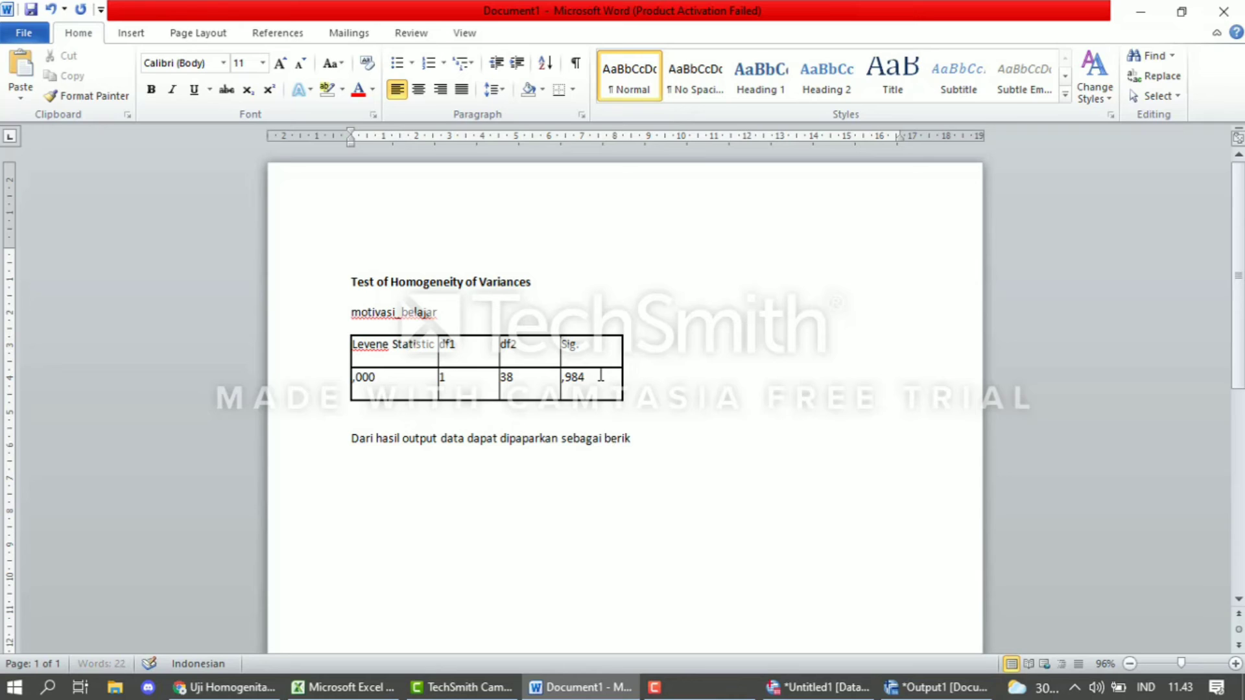
text(ut:)
Start a new paragraph below the introduction with "Tabel Uji Homogenitas diatas menunjukan untuk hasil data" to interpret the test.
key(Return)
text(Tabel Uji Homogen)
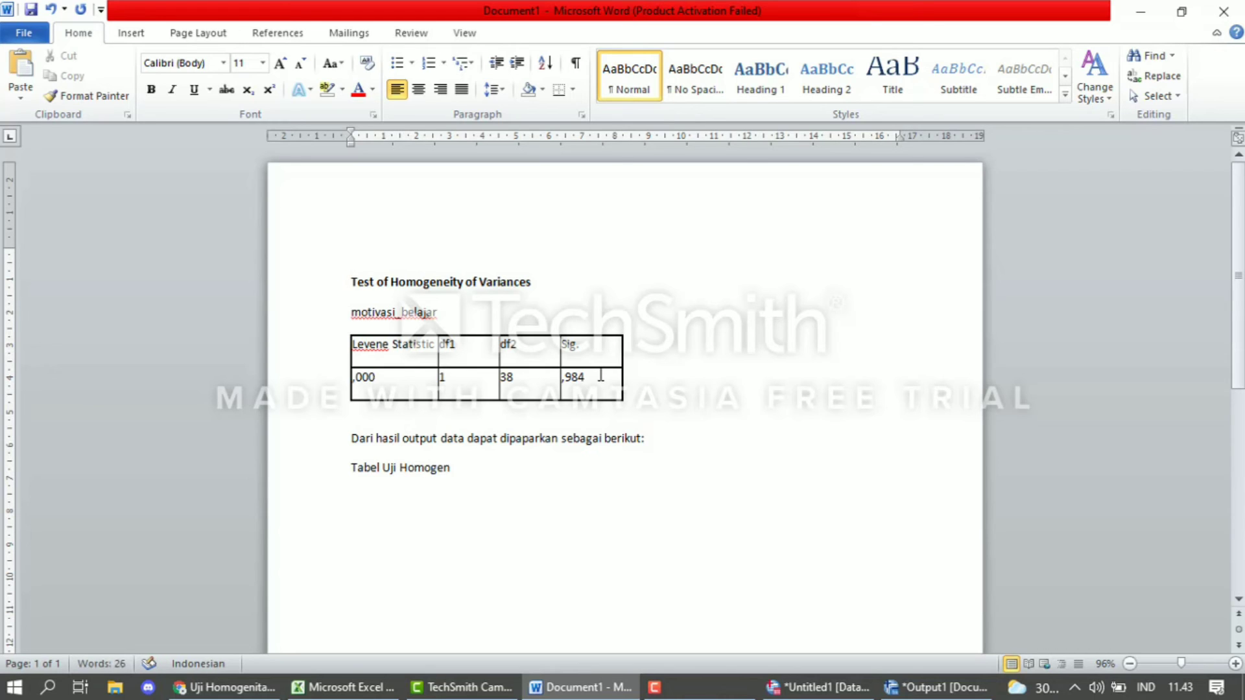
text(itas diatas menunjukan)
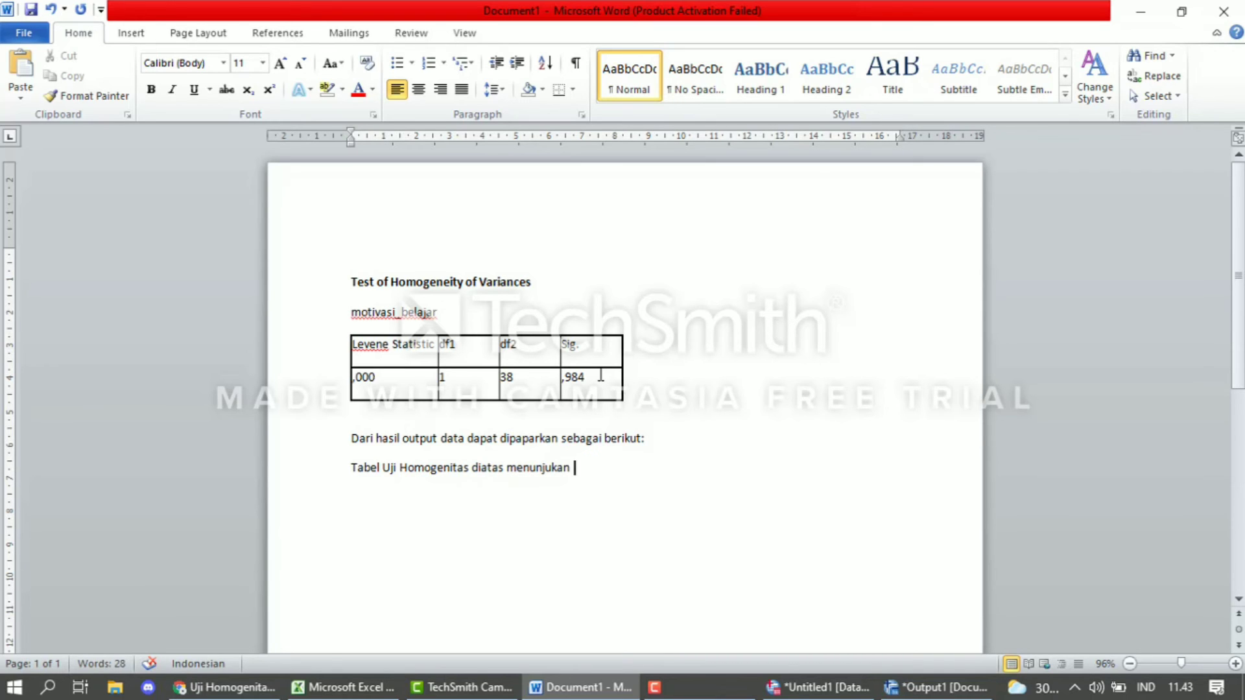
text( untuk ha)
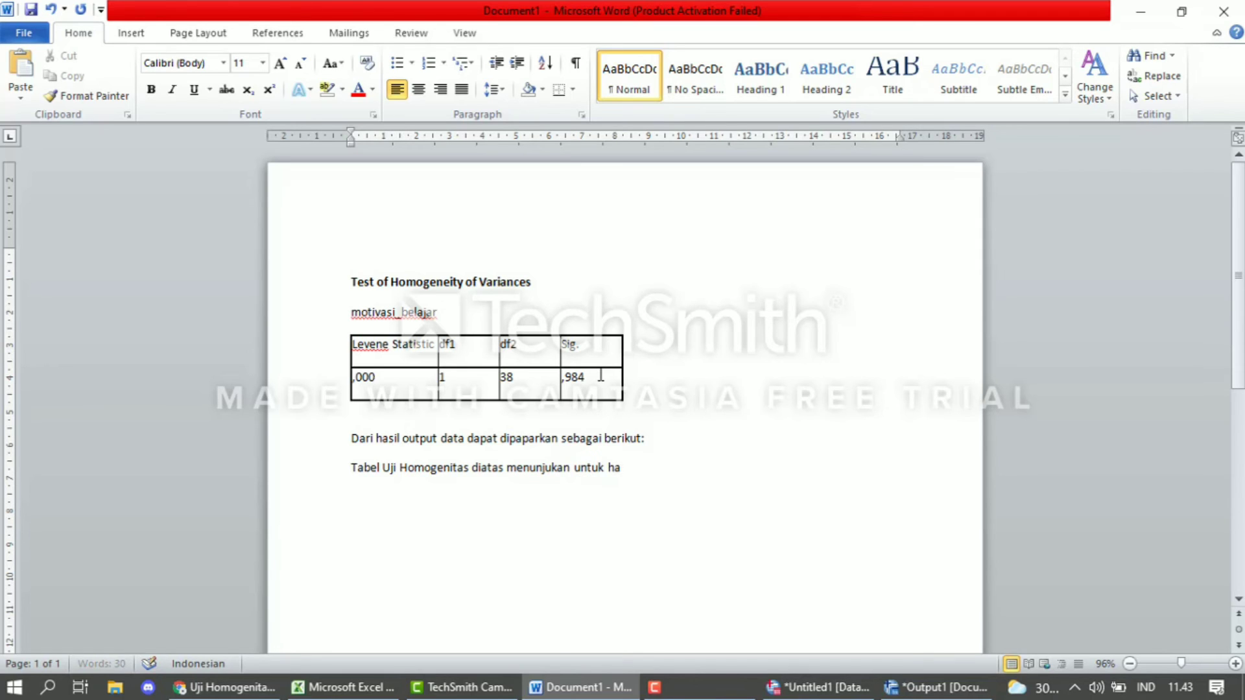
text(sil data belajaar)
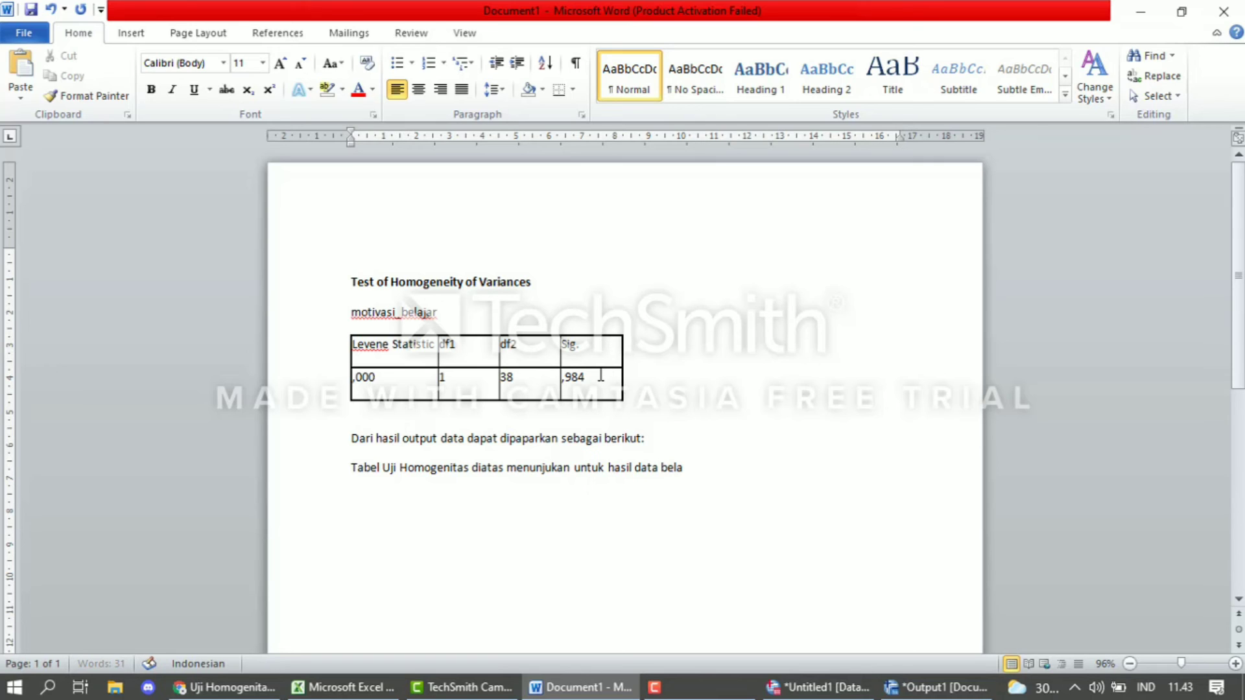